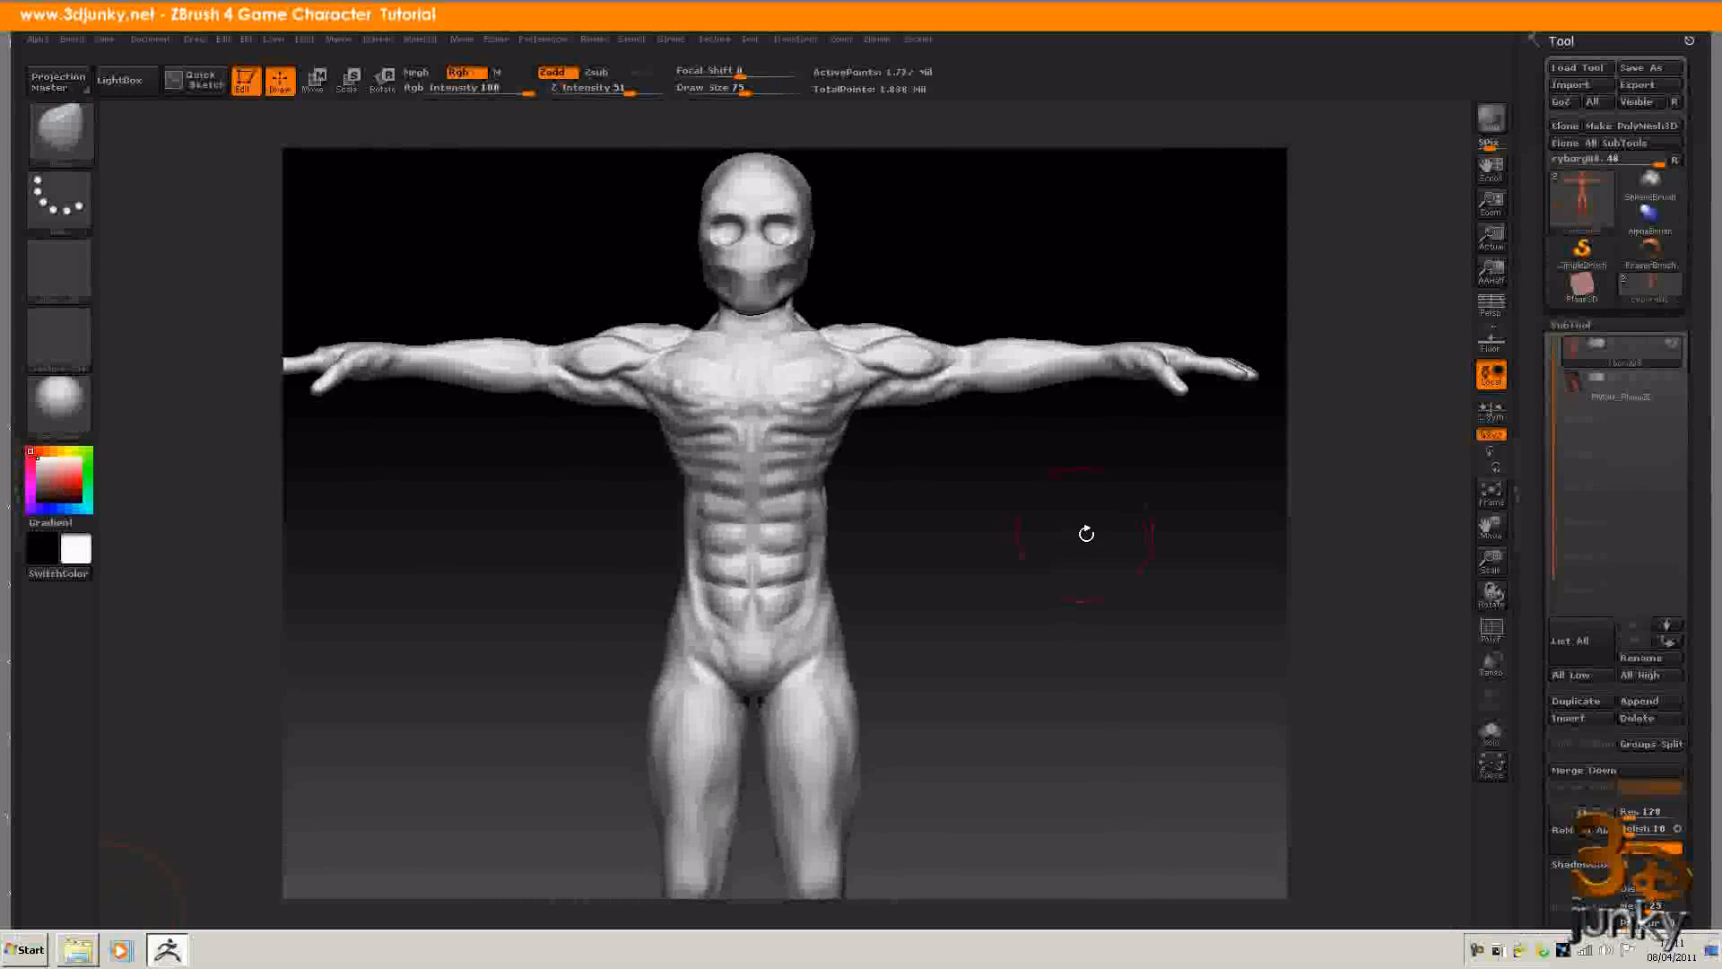
Mask the figure's left arm up to the shoulder with a Transpose topology mask, and invert it so only that arm stays editable
mouse_move(1086, 534)
left_mouse_down()
mouse_move(896, 544)
mouse_move(1107, 535)
left_mouse_up()
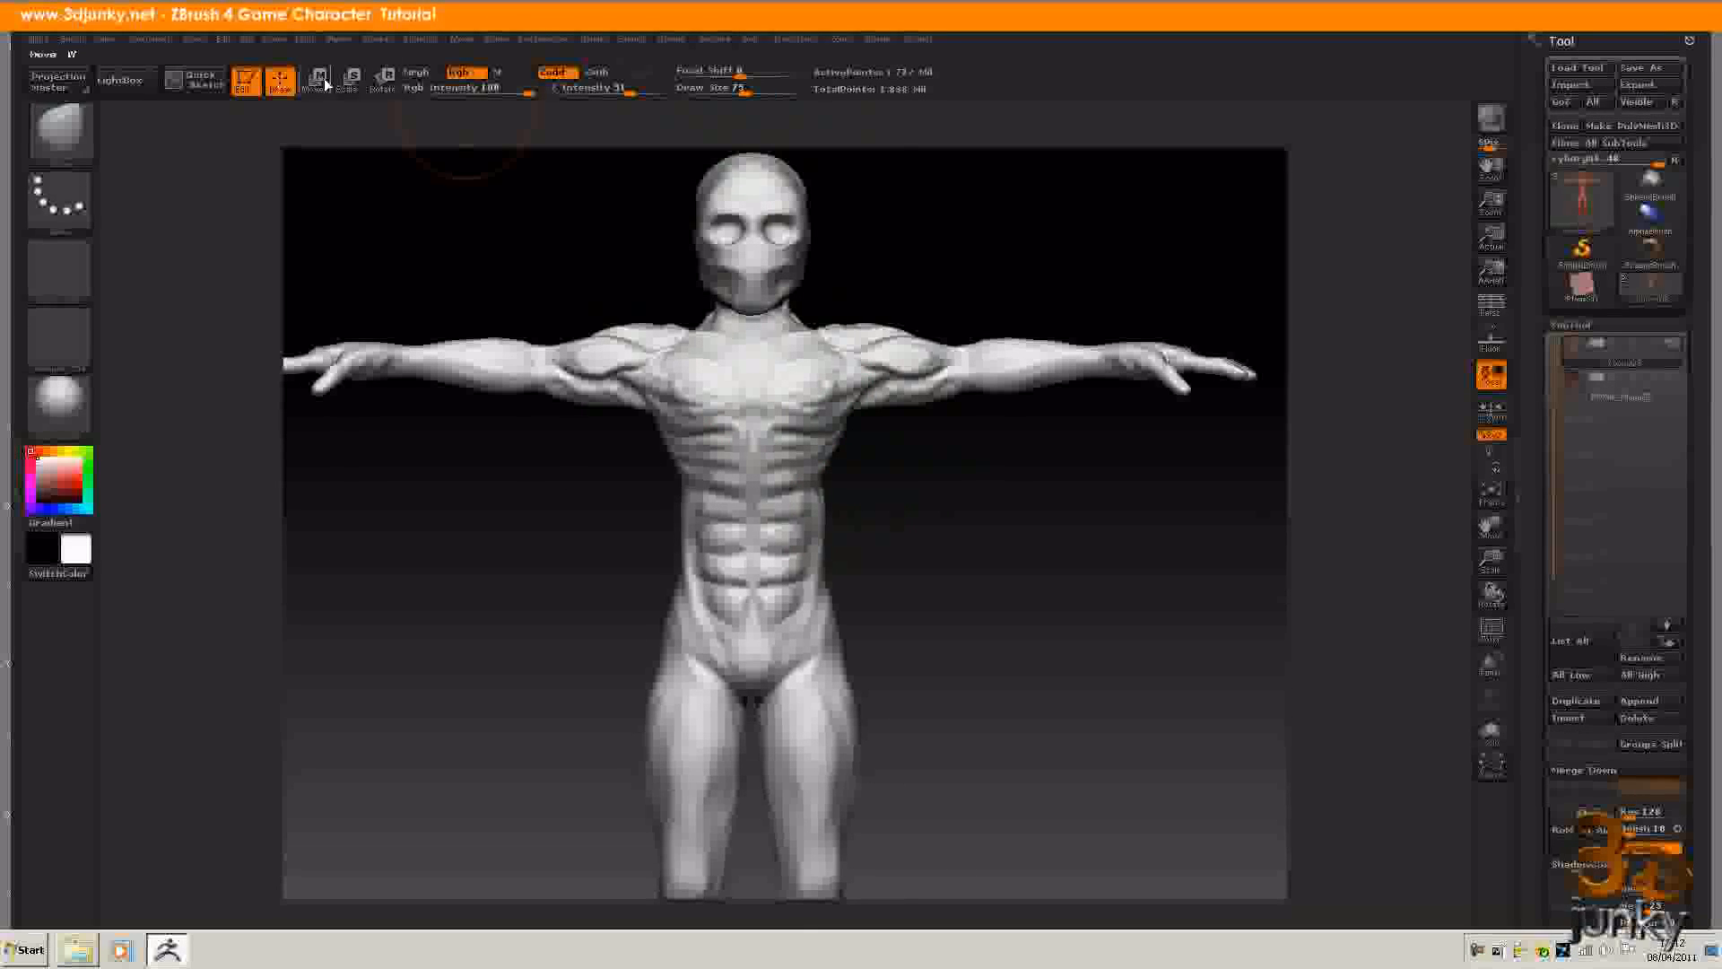
key("r")
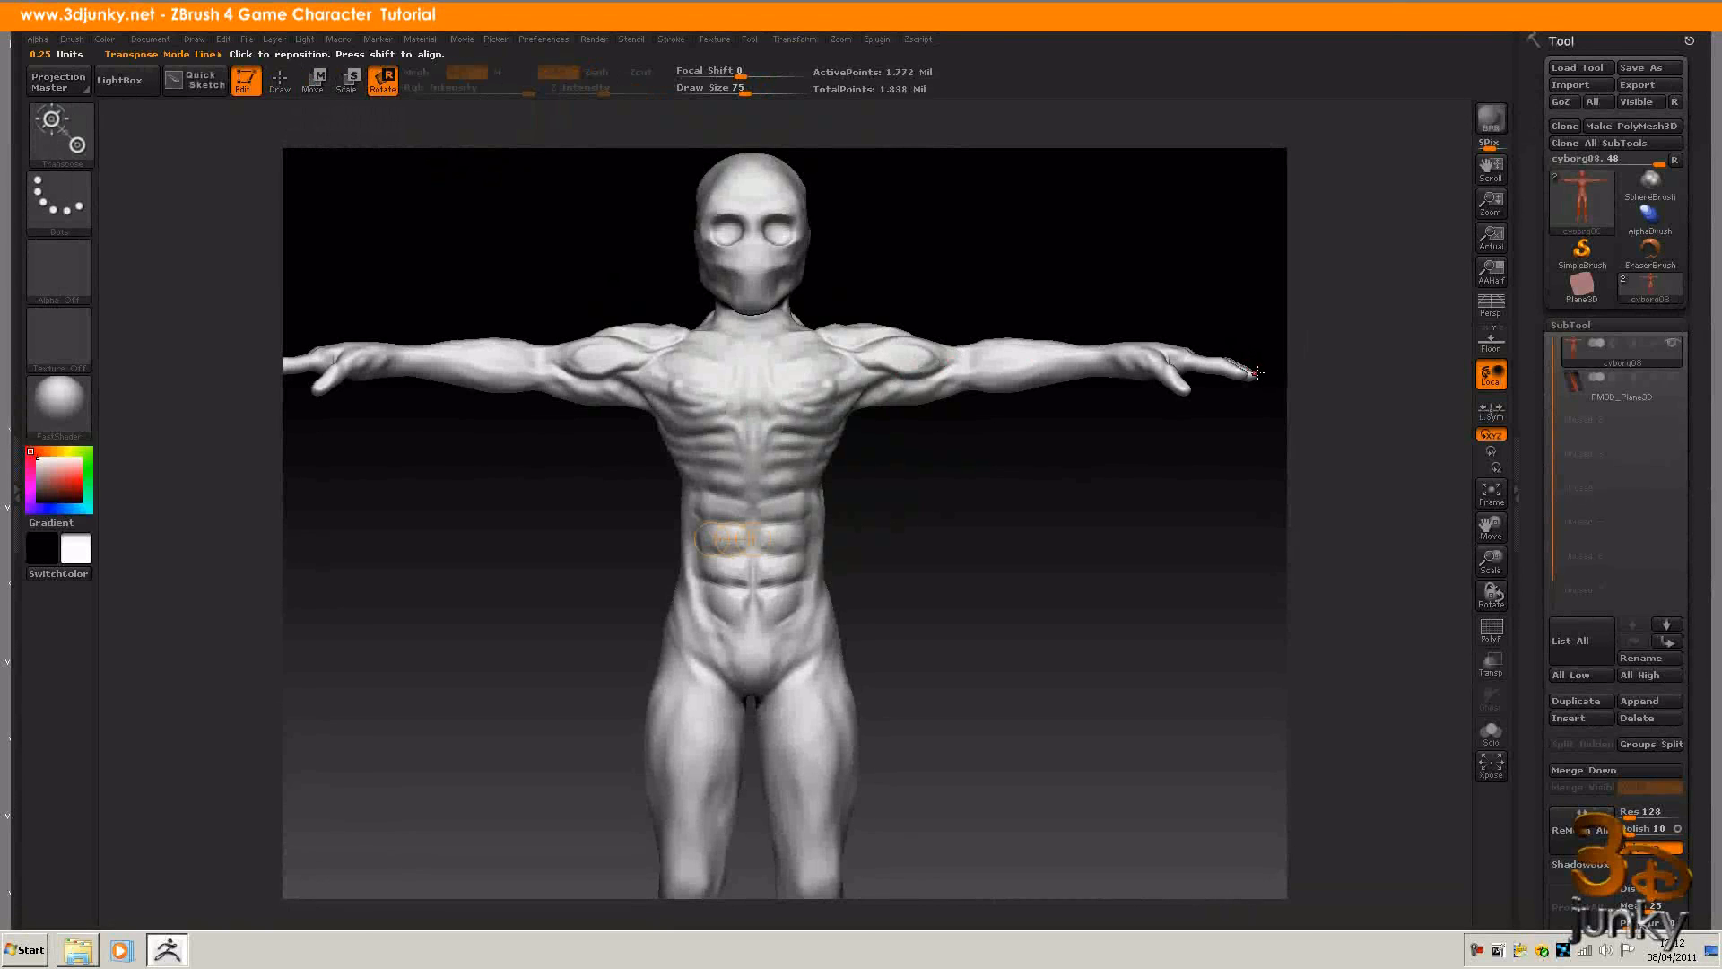
left_click_drag(1256, 373, 350, 349)
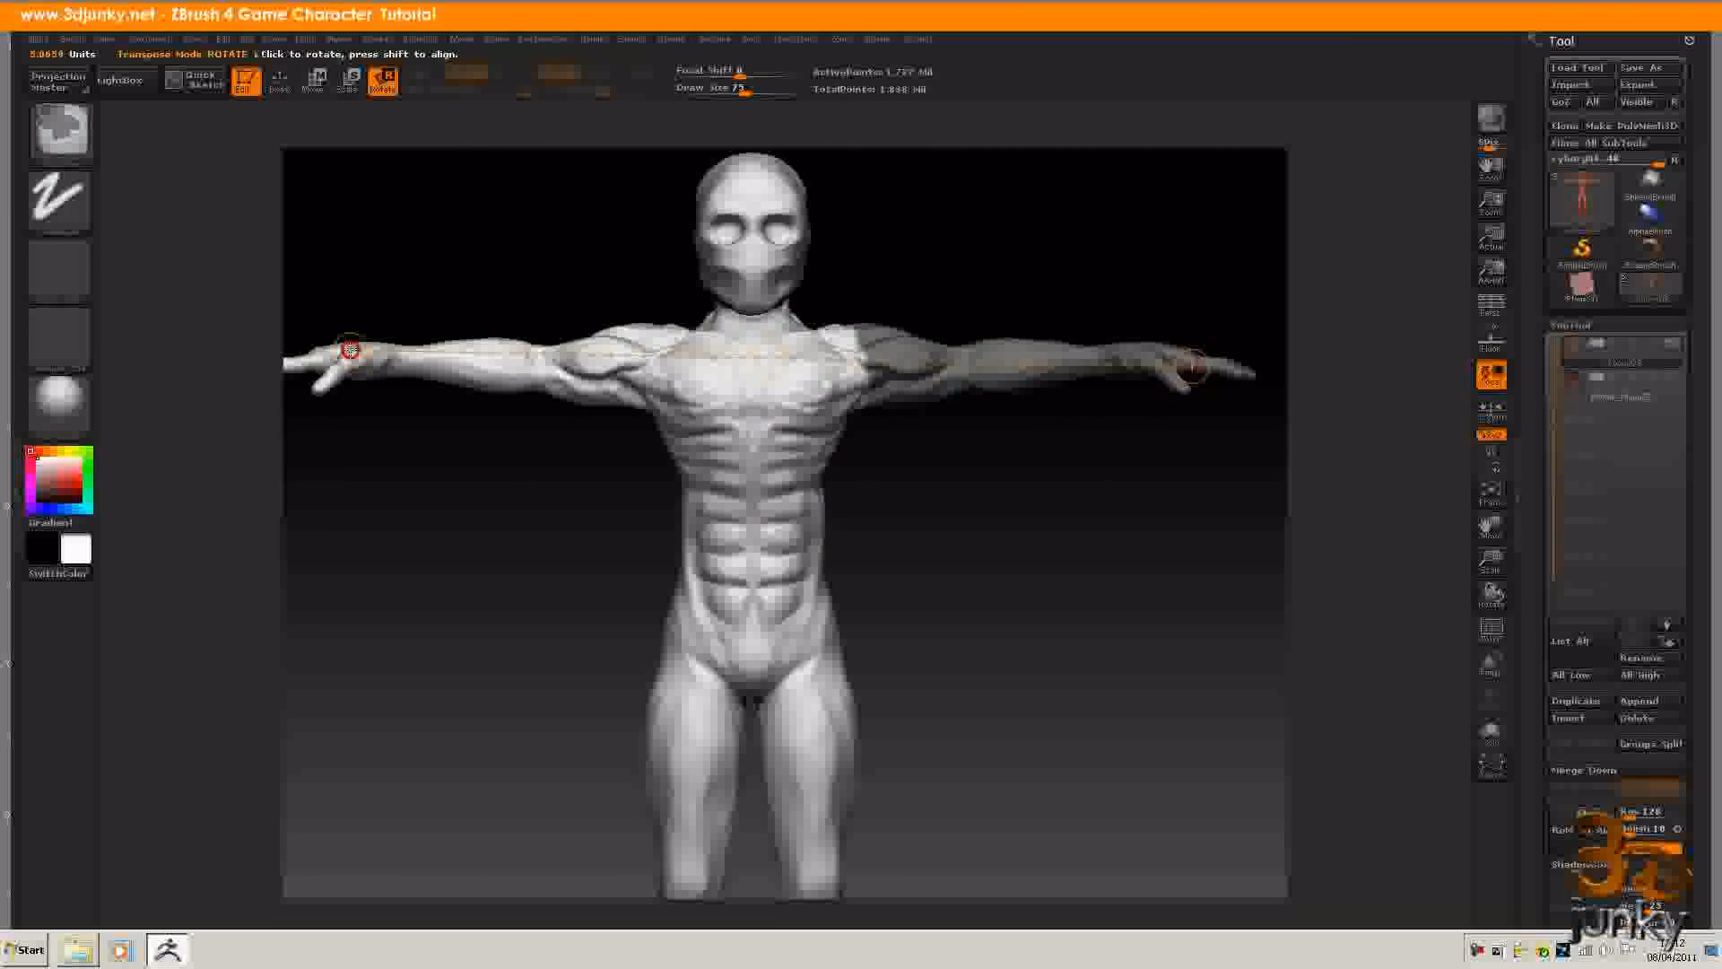
left_click_drag(1181, 508, 1120, 510)
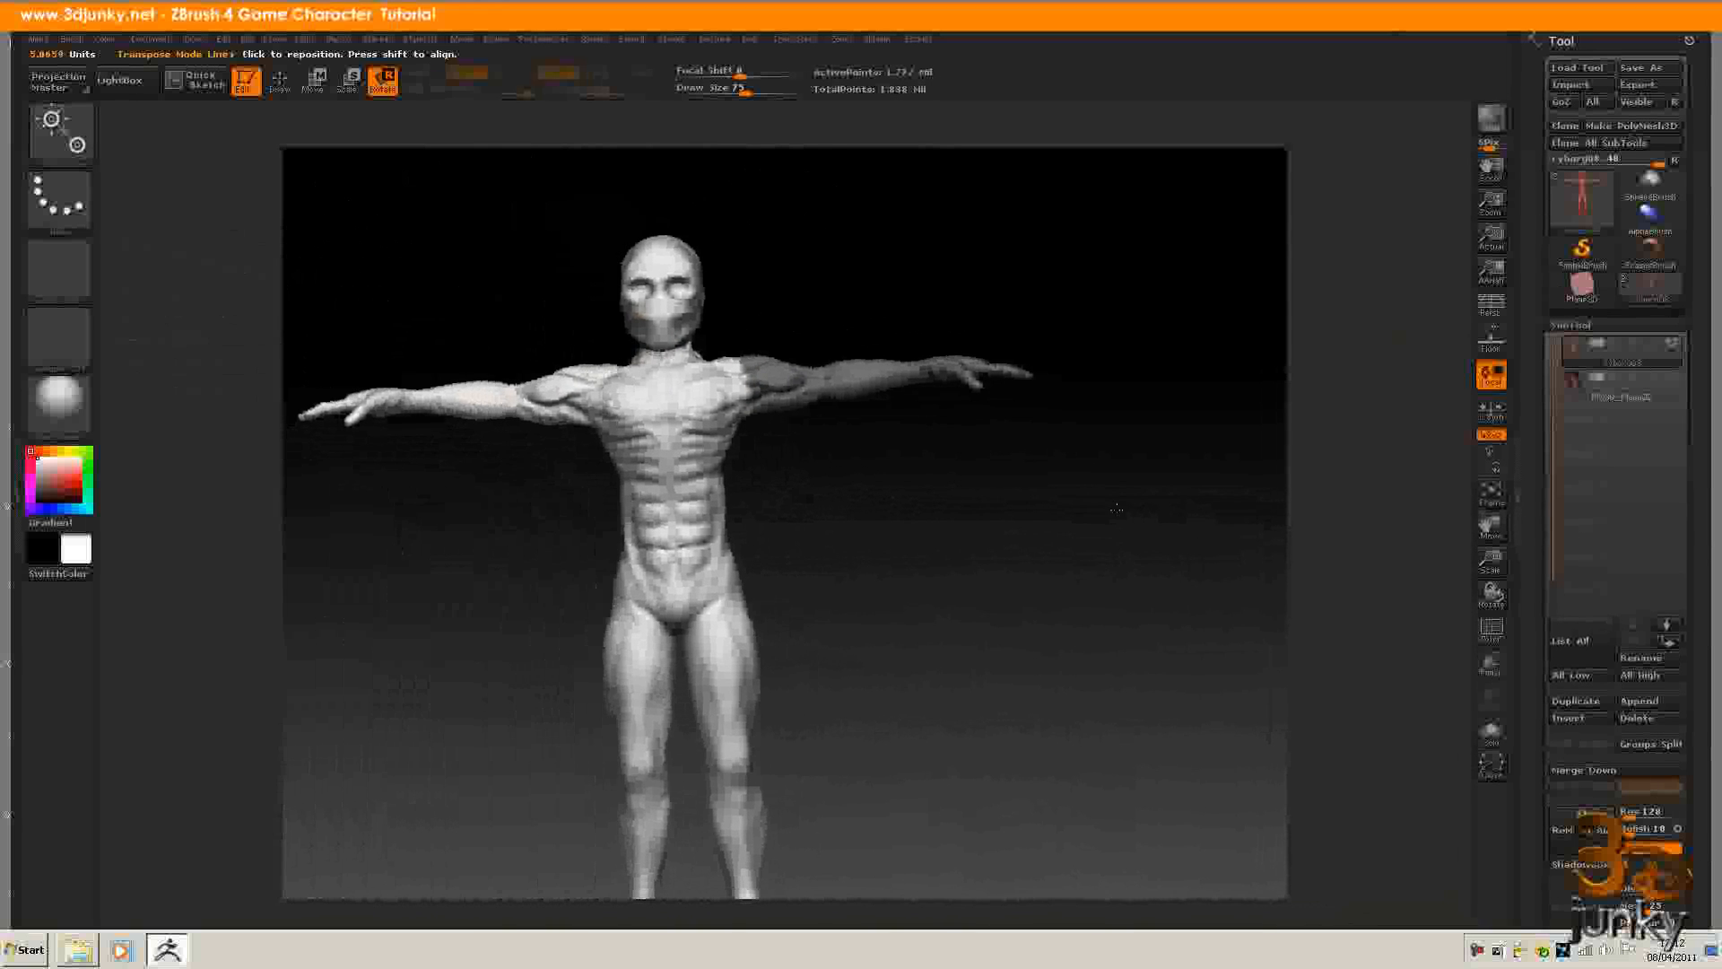
left_click_drag(946, 511, 842, 488, "alt")
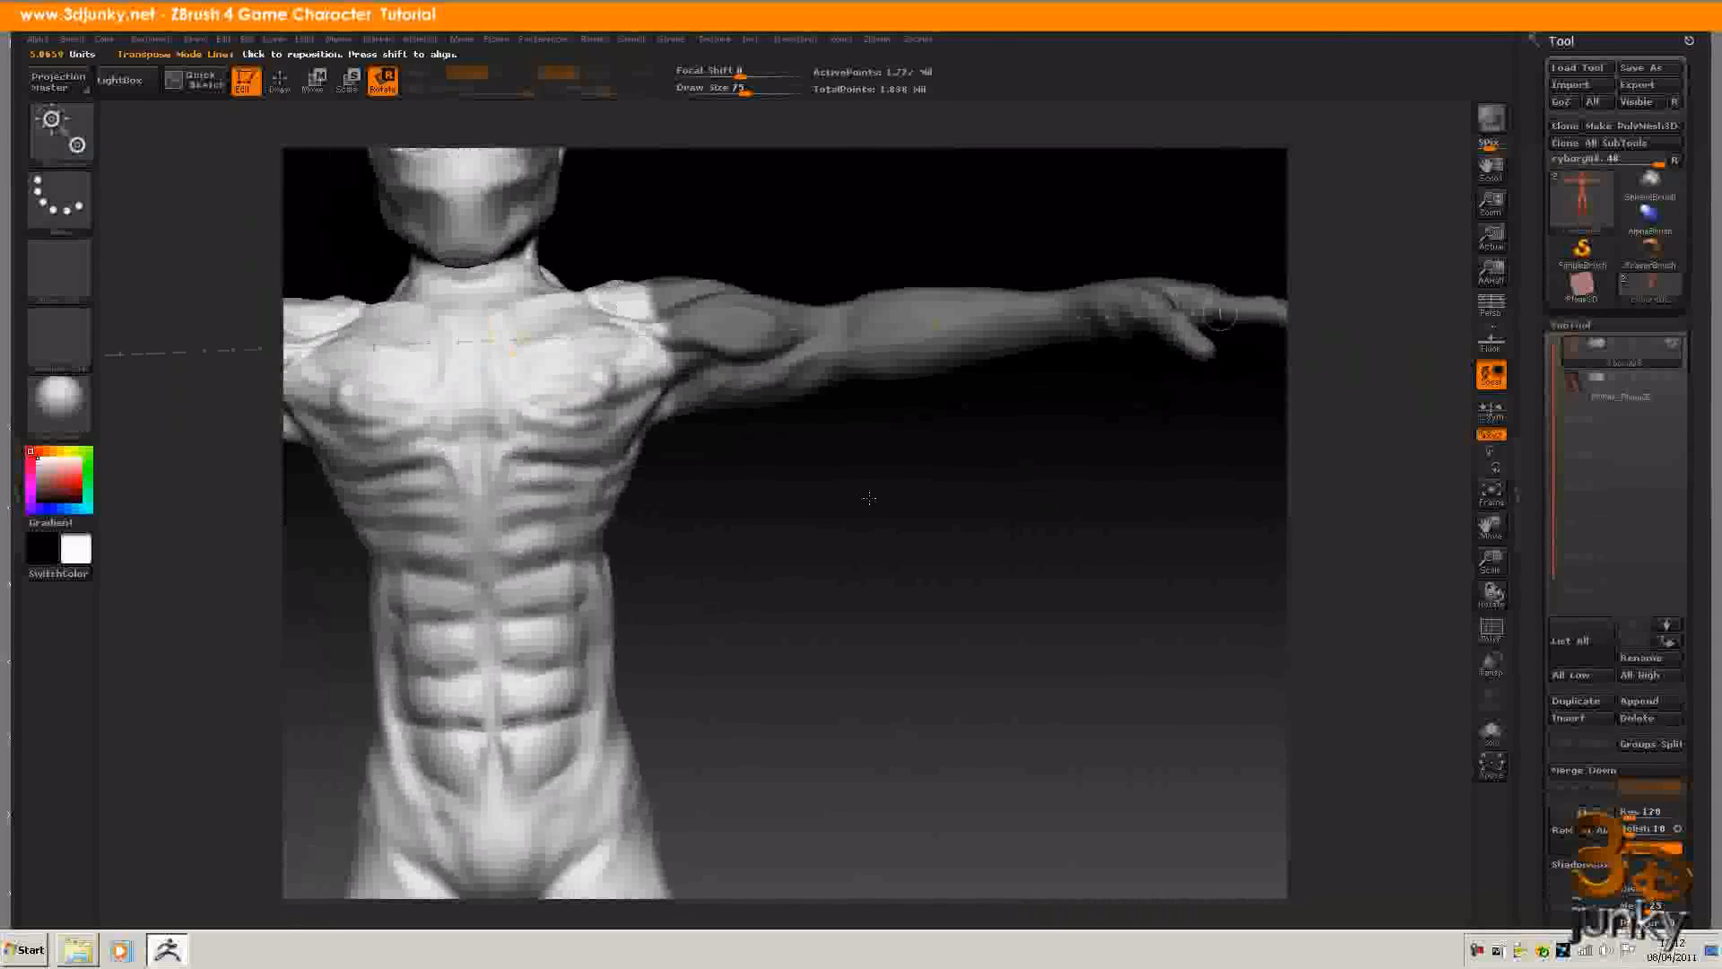
key("ctrl")
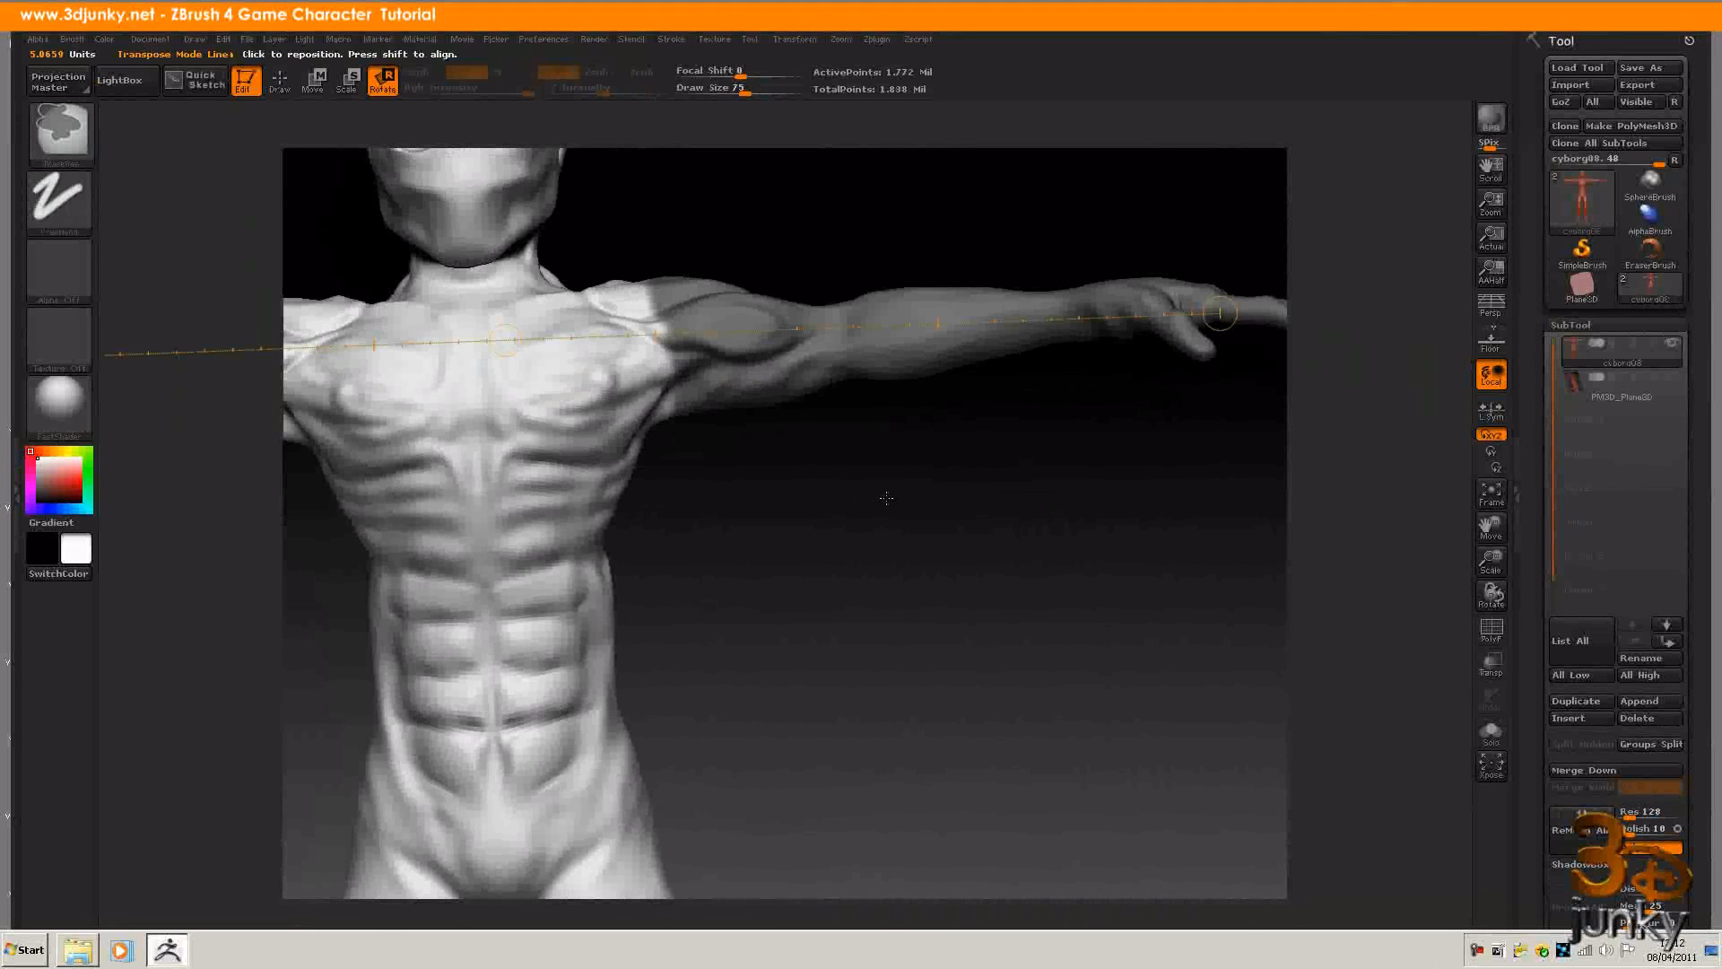
left_click(887, 500, "ctrl")
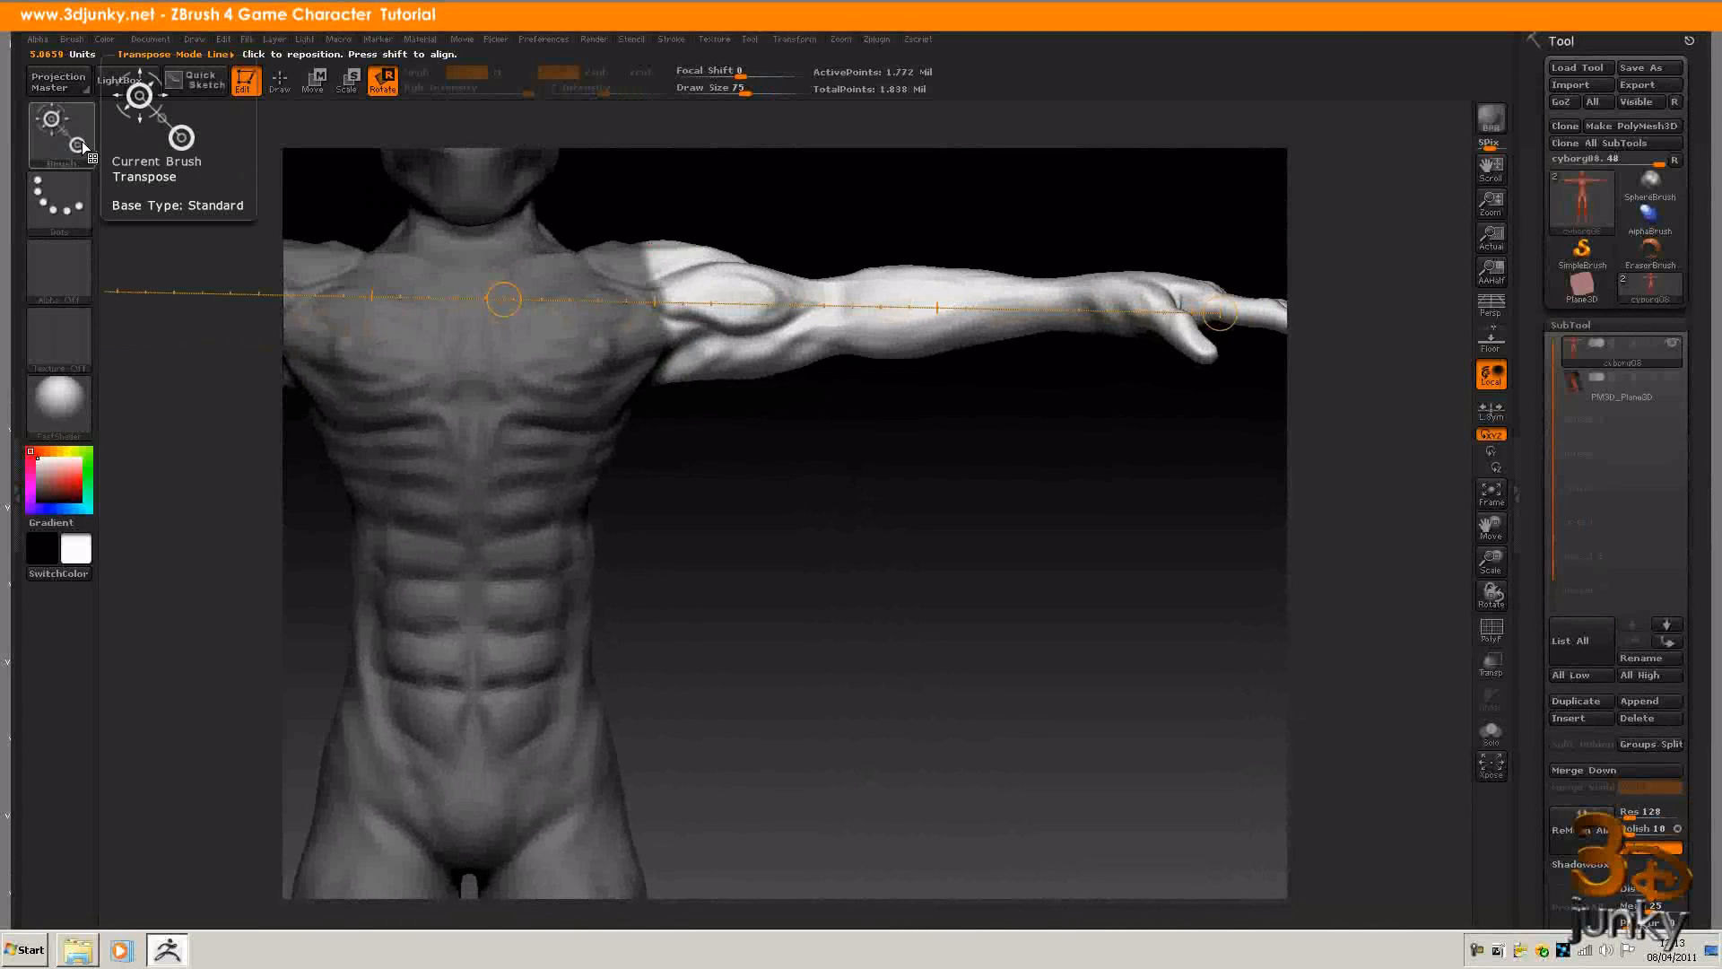
left_click(285, 92)
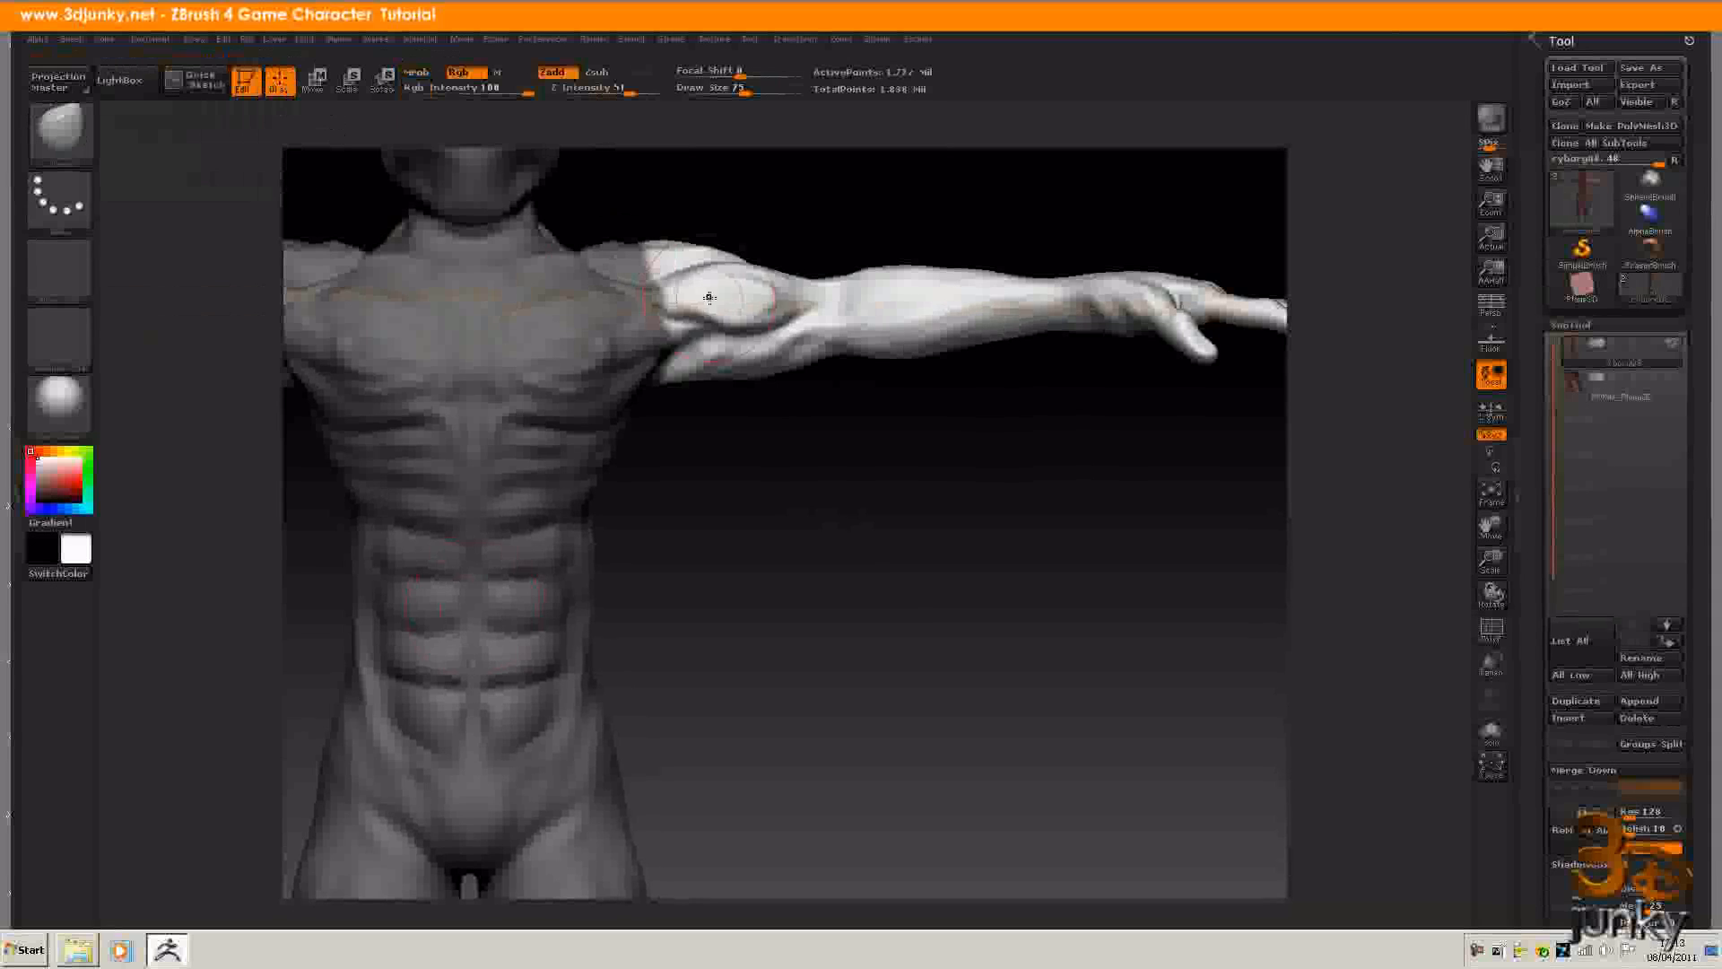
key("ctrl")
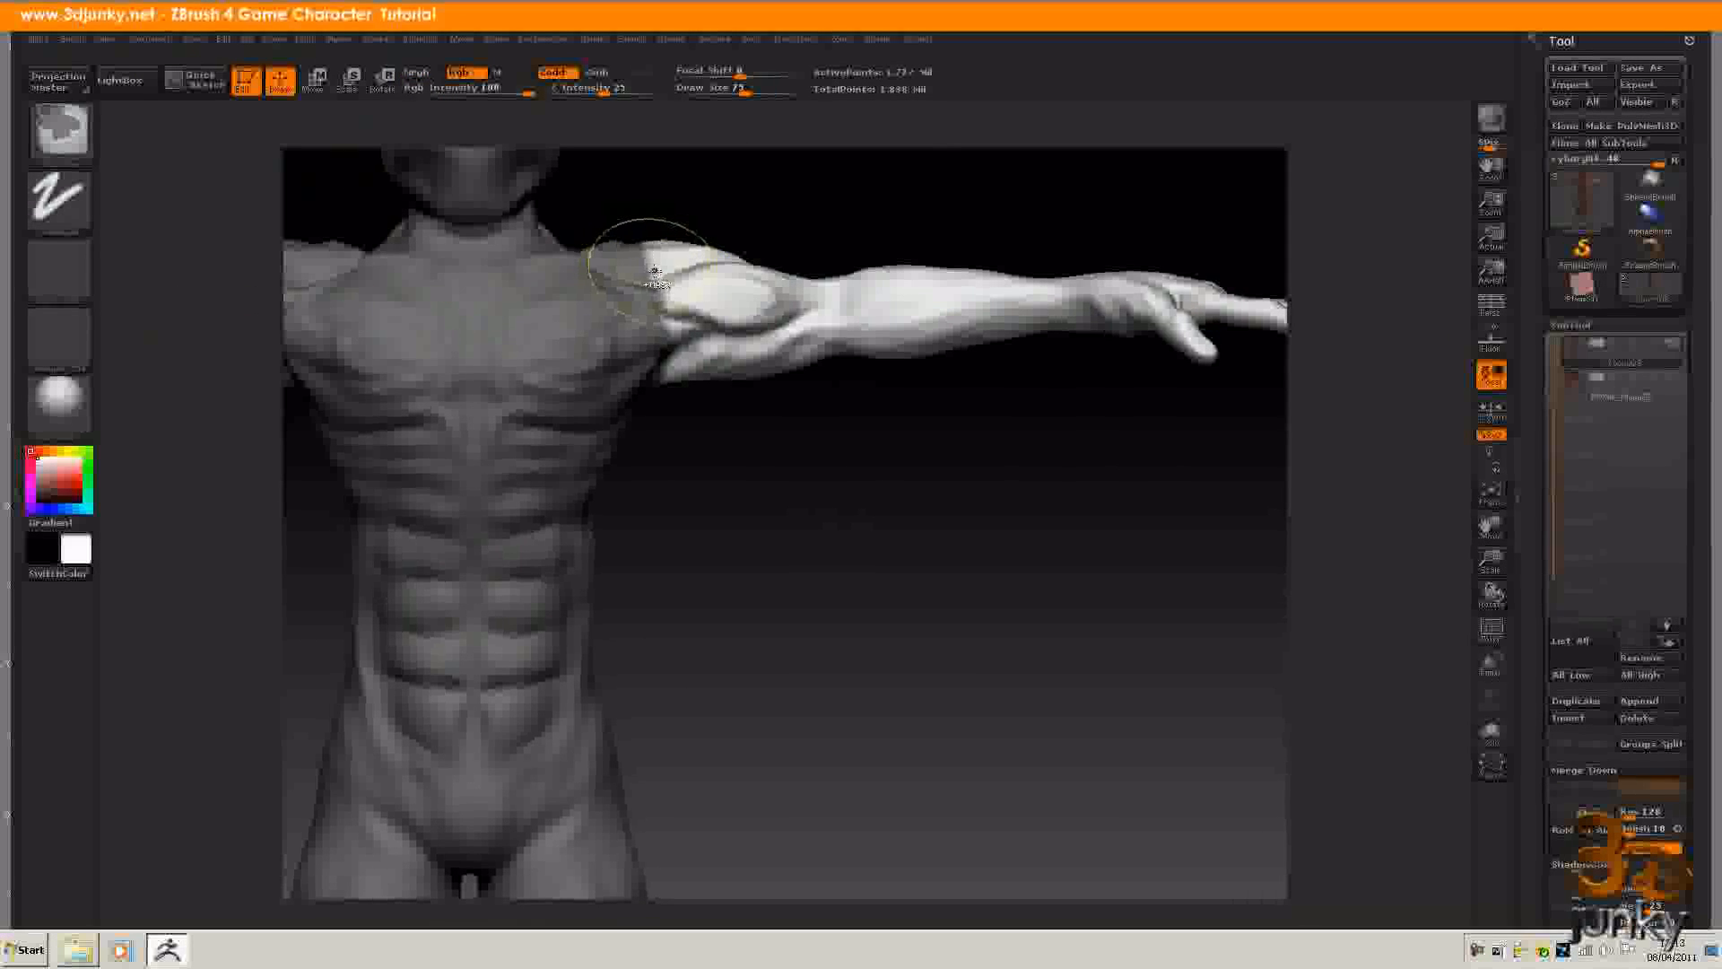
key("shift")
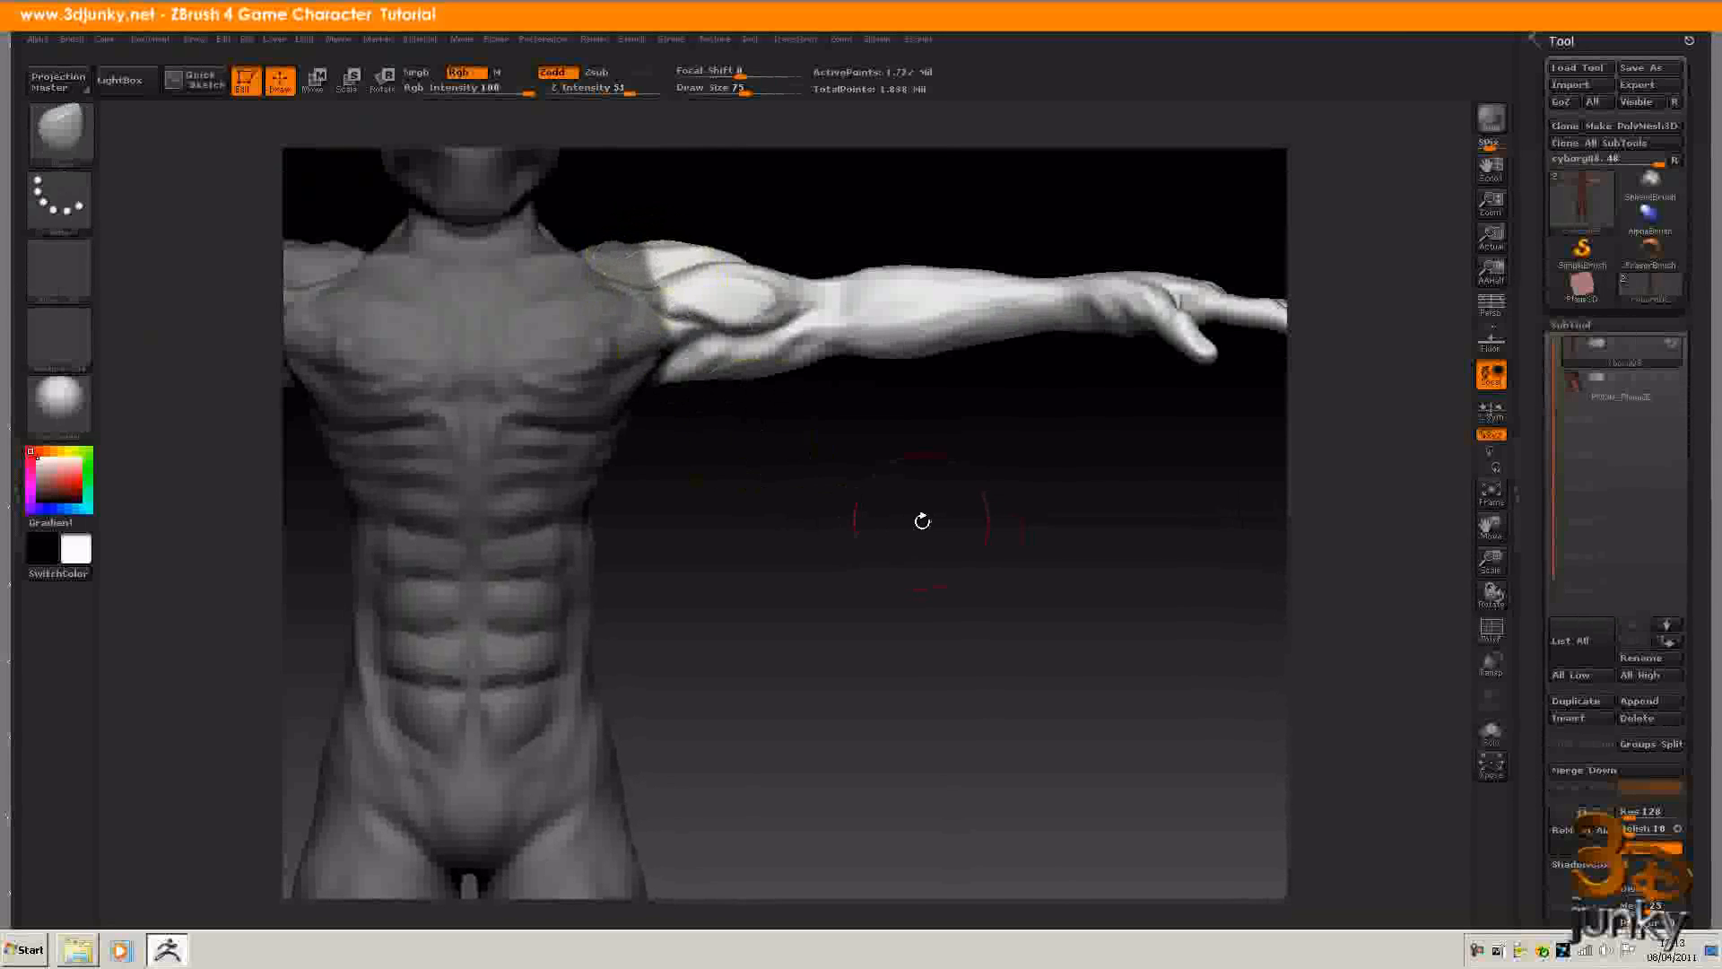
Draw a Rotate Transpose line from the left shoulder past the fingertips, and align both ends with the arm's depth
left_click(384, 83)
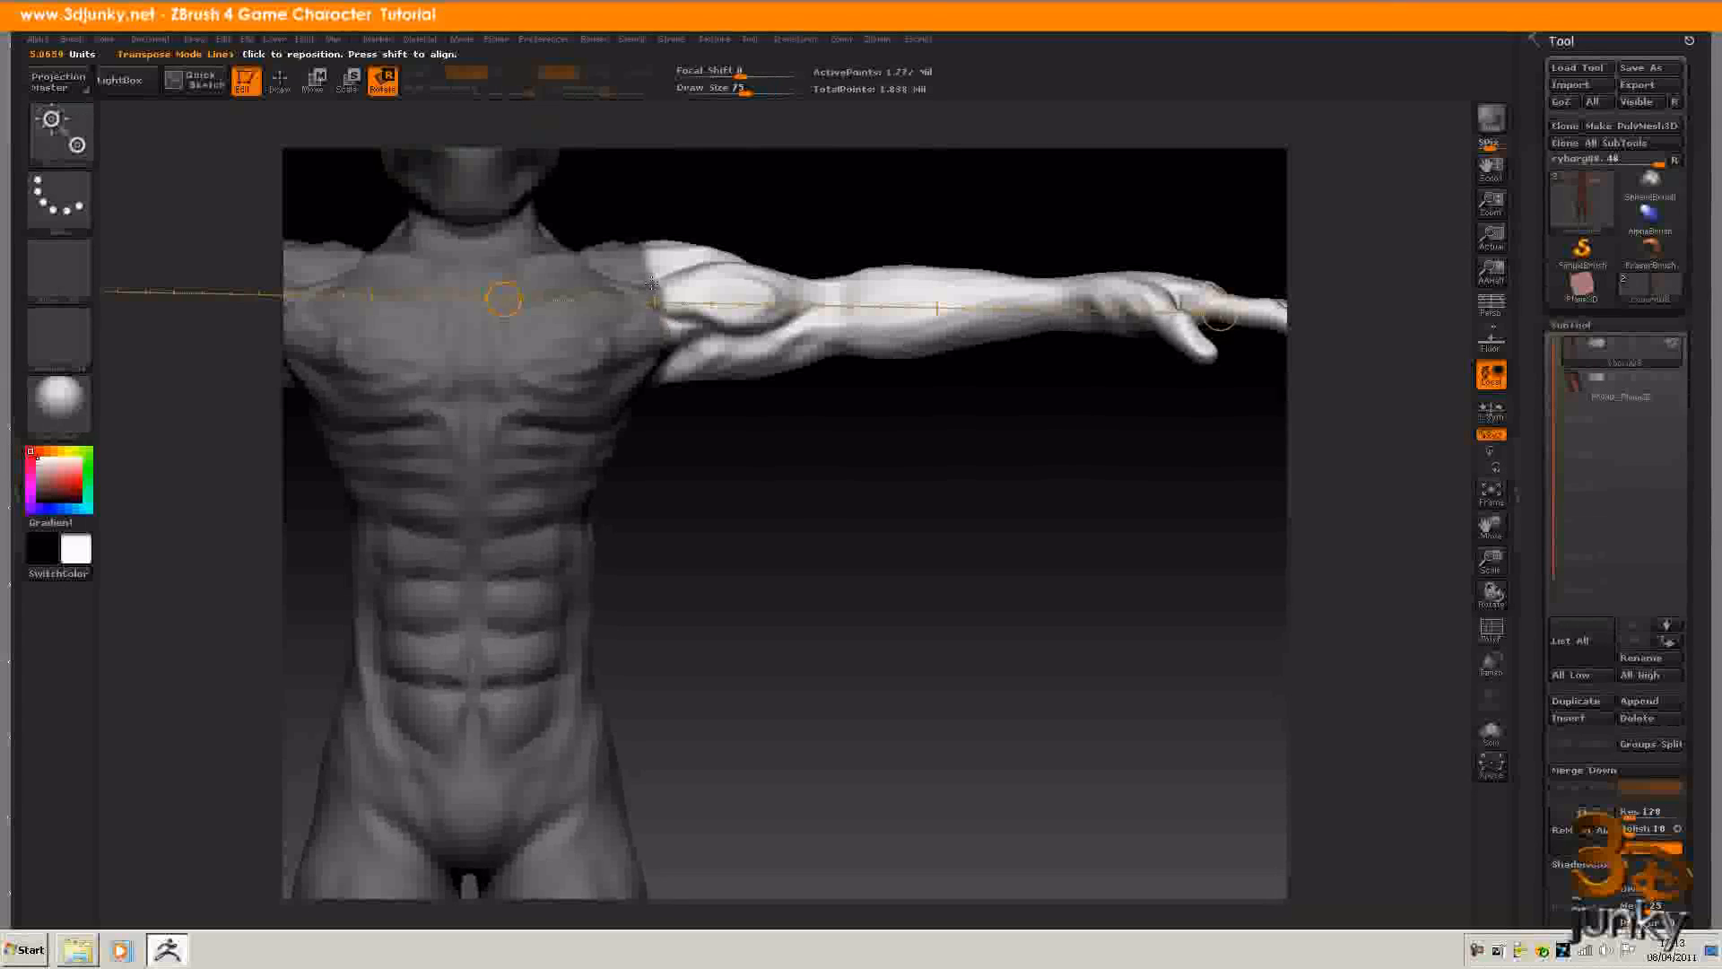
mouse_move(659, 297)
left_mouse_down()
mouse_move(710, 300)
mouse_move(719, 364)
mouse_move(1341, 313)
left_mouse_up()
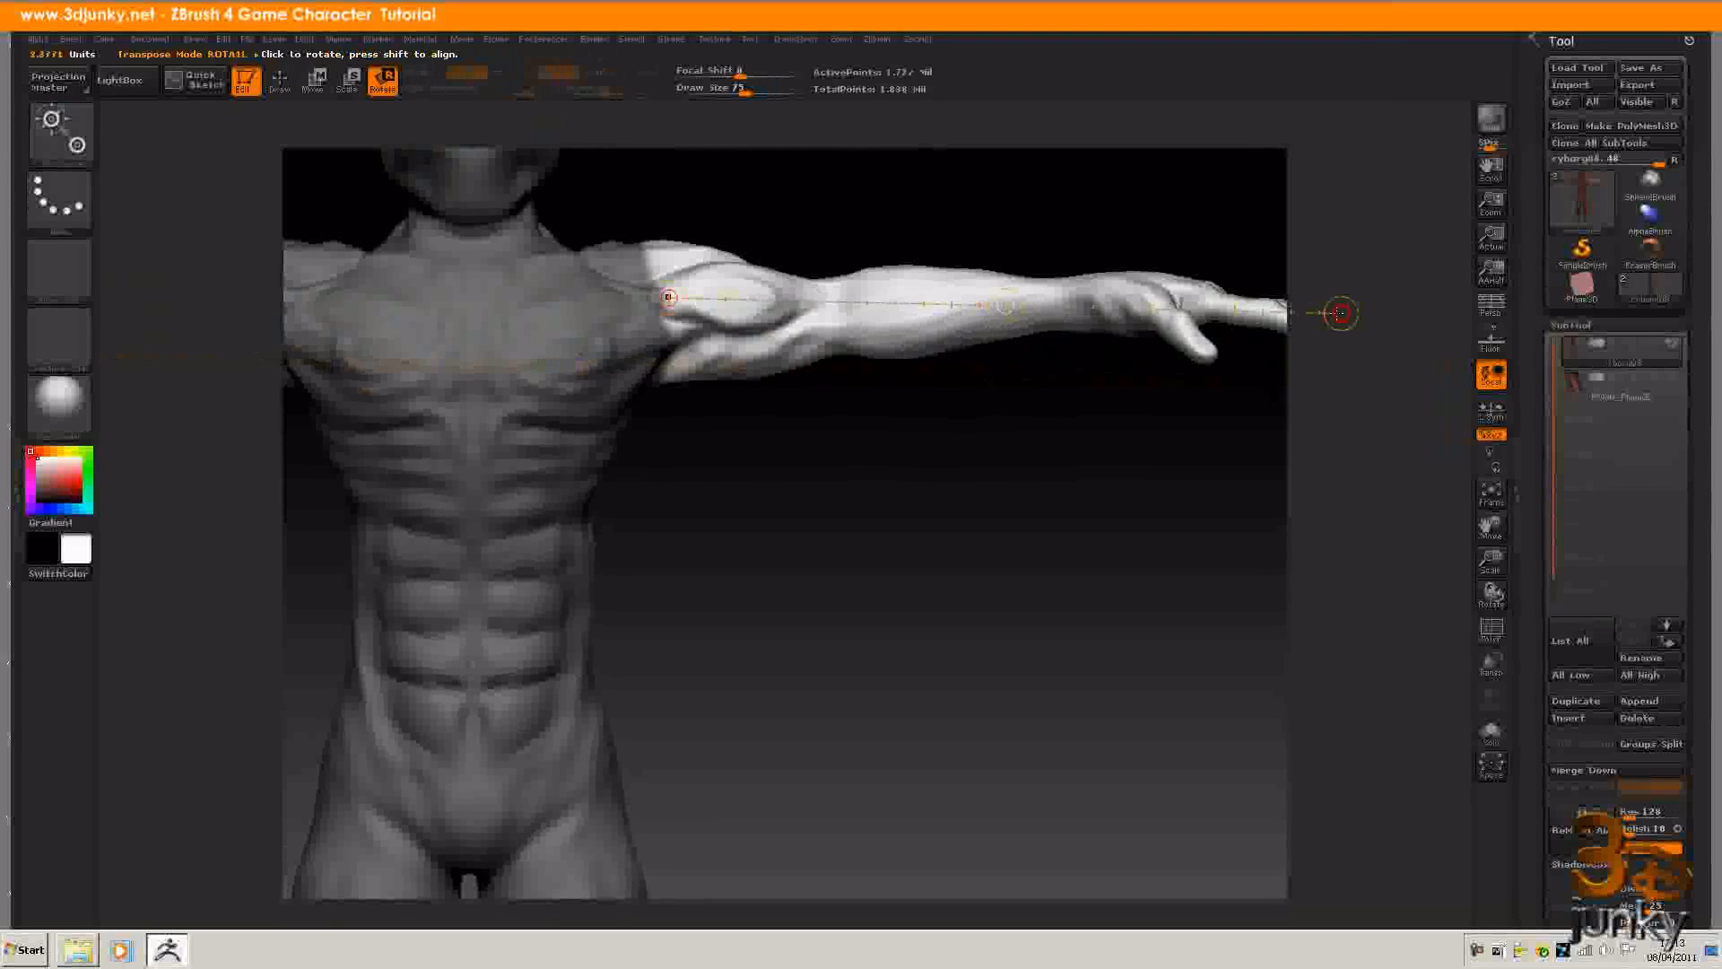
left_click_drag(908, 445, 714, 393)
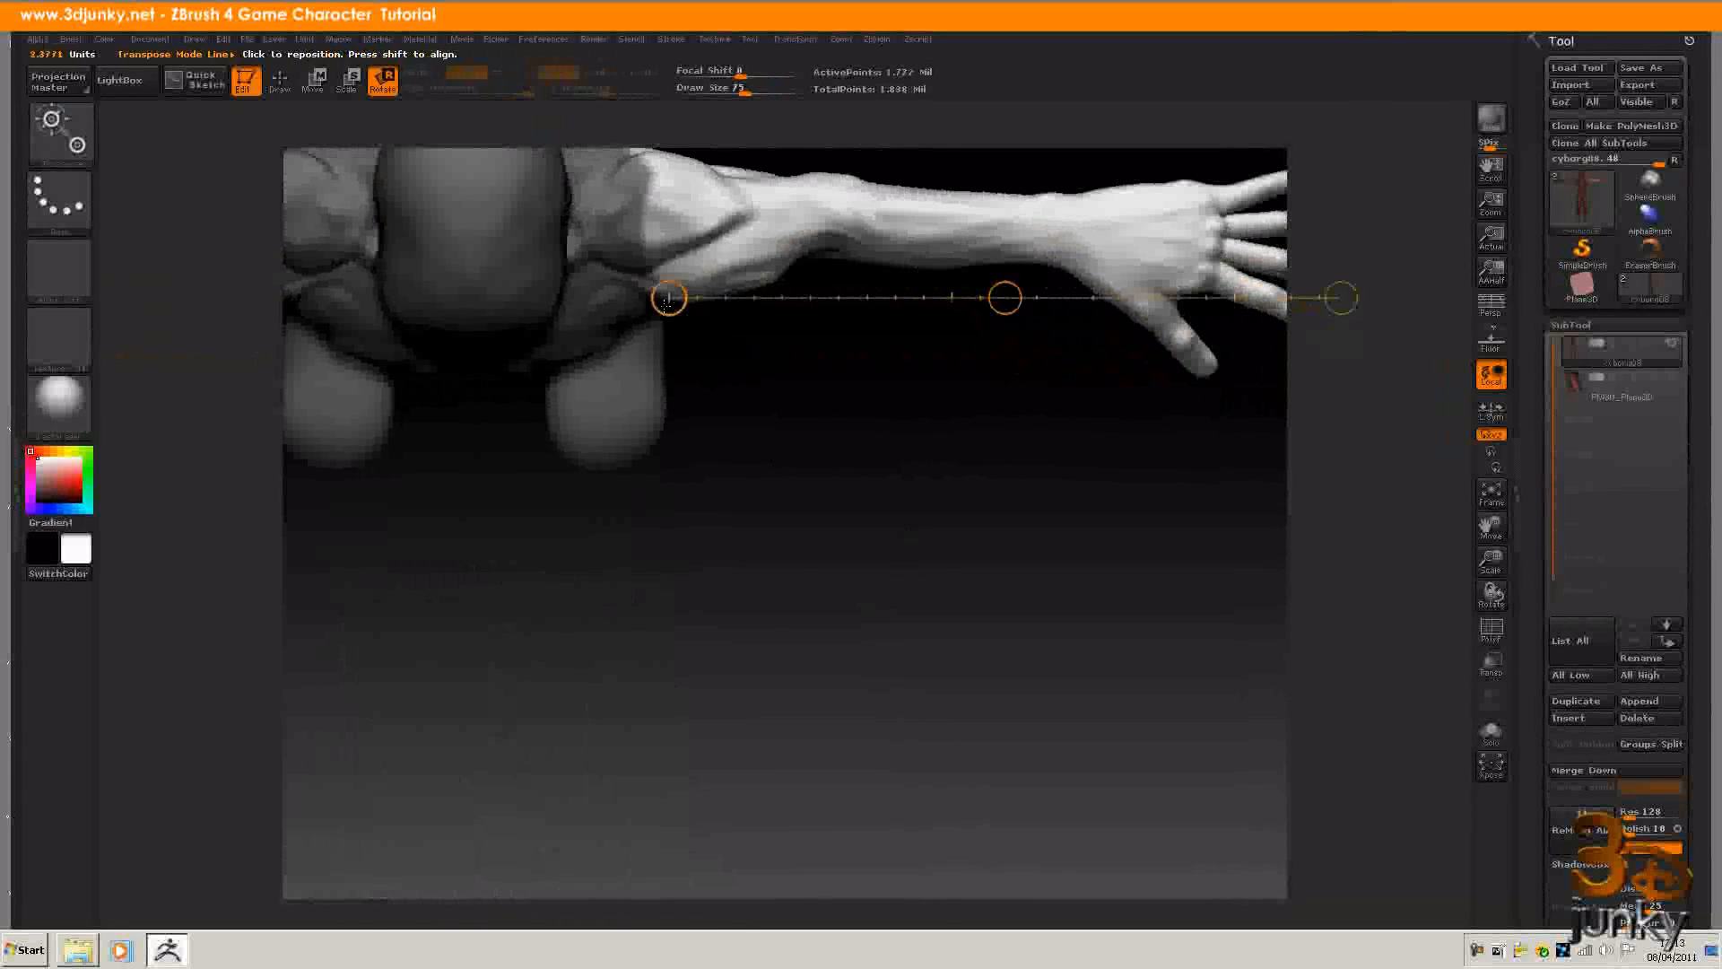
left_click_drag(670, 308, 657, 226)
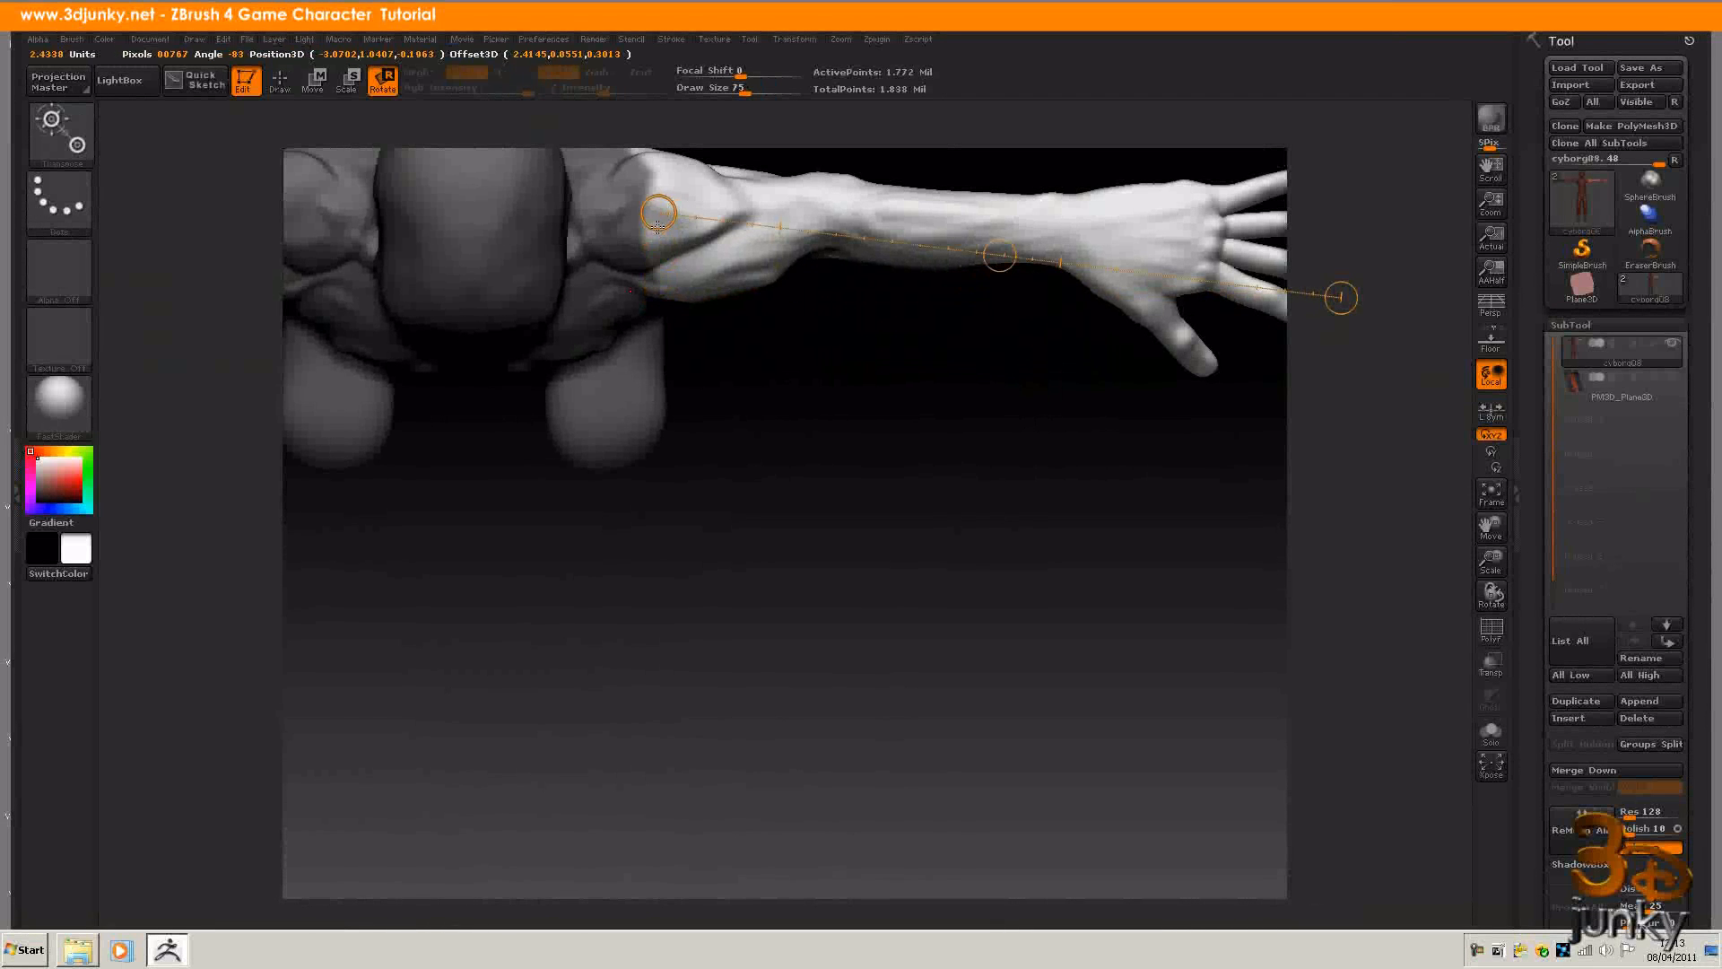
left_click_drag(1340, 297, 1337, 239)
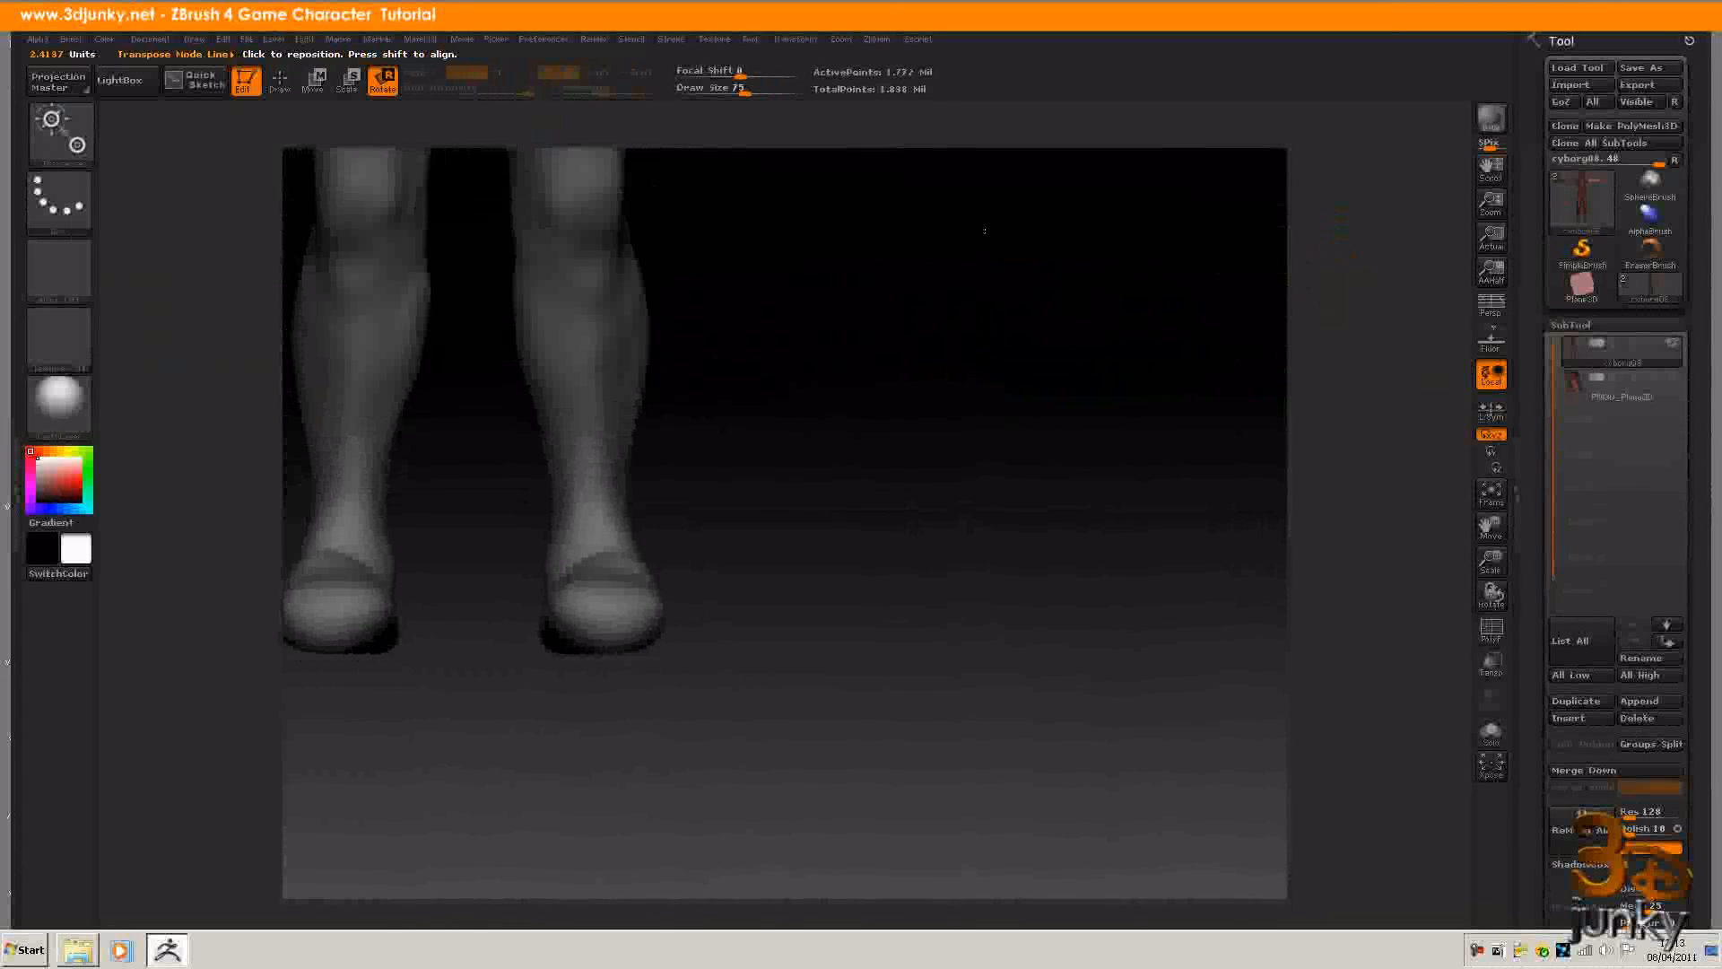
Rotate the unmasked left arm down about the shoulder until it hangs beside the torso
left_click_drag(936, 239, 983, 688, "alt")
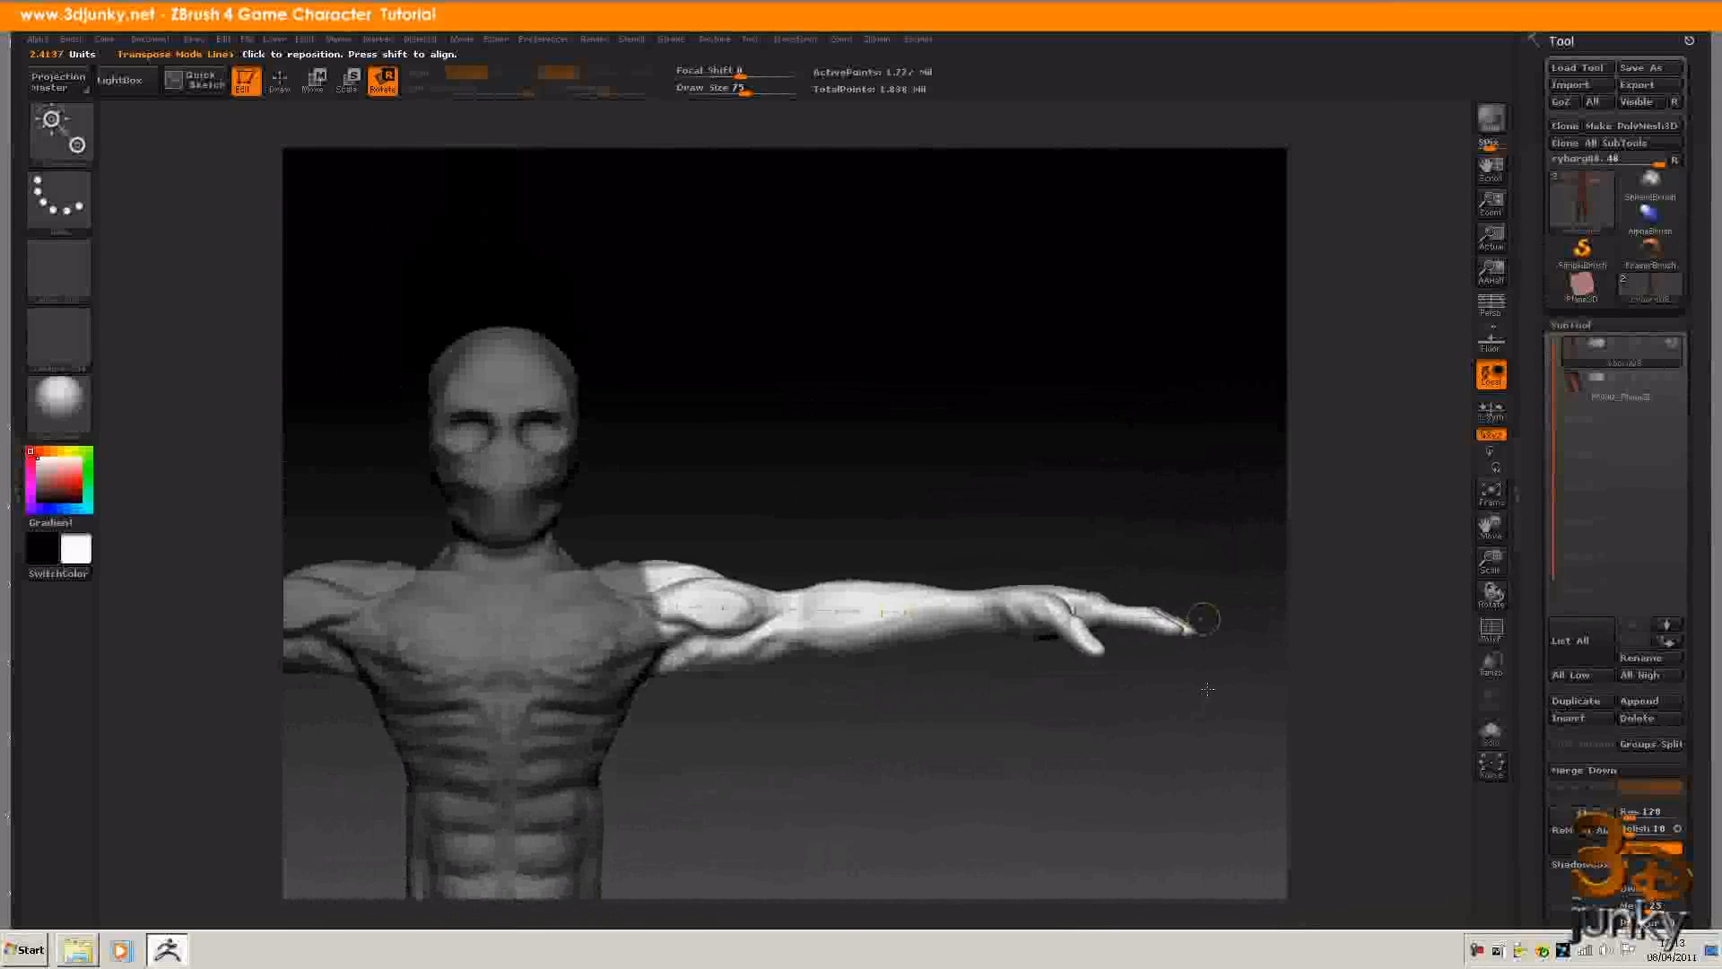
left_click_drag(1203, 618, 697, 964)
left_click_drag(858, 769, 1042, 510, "alt")
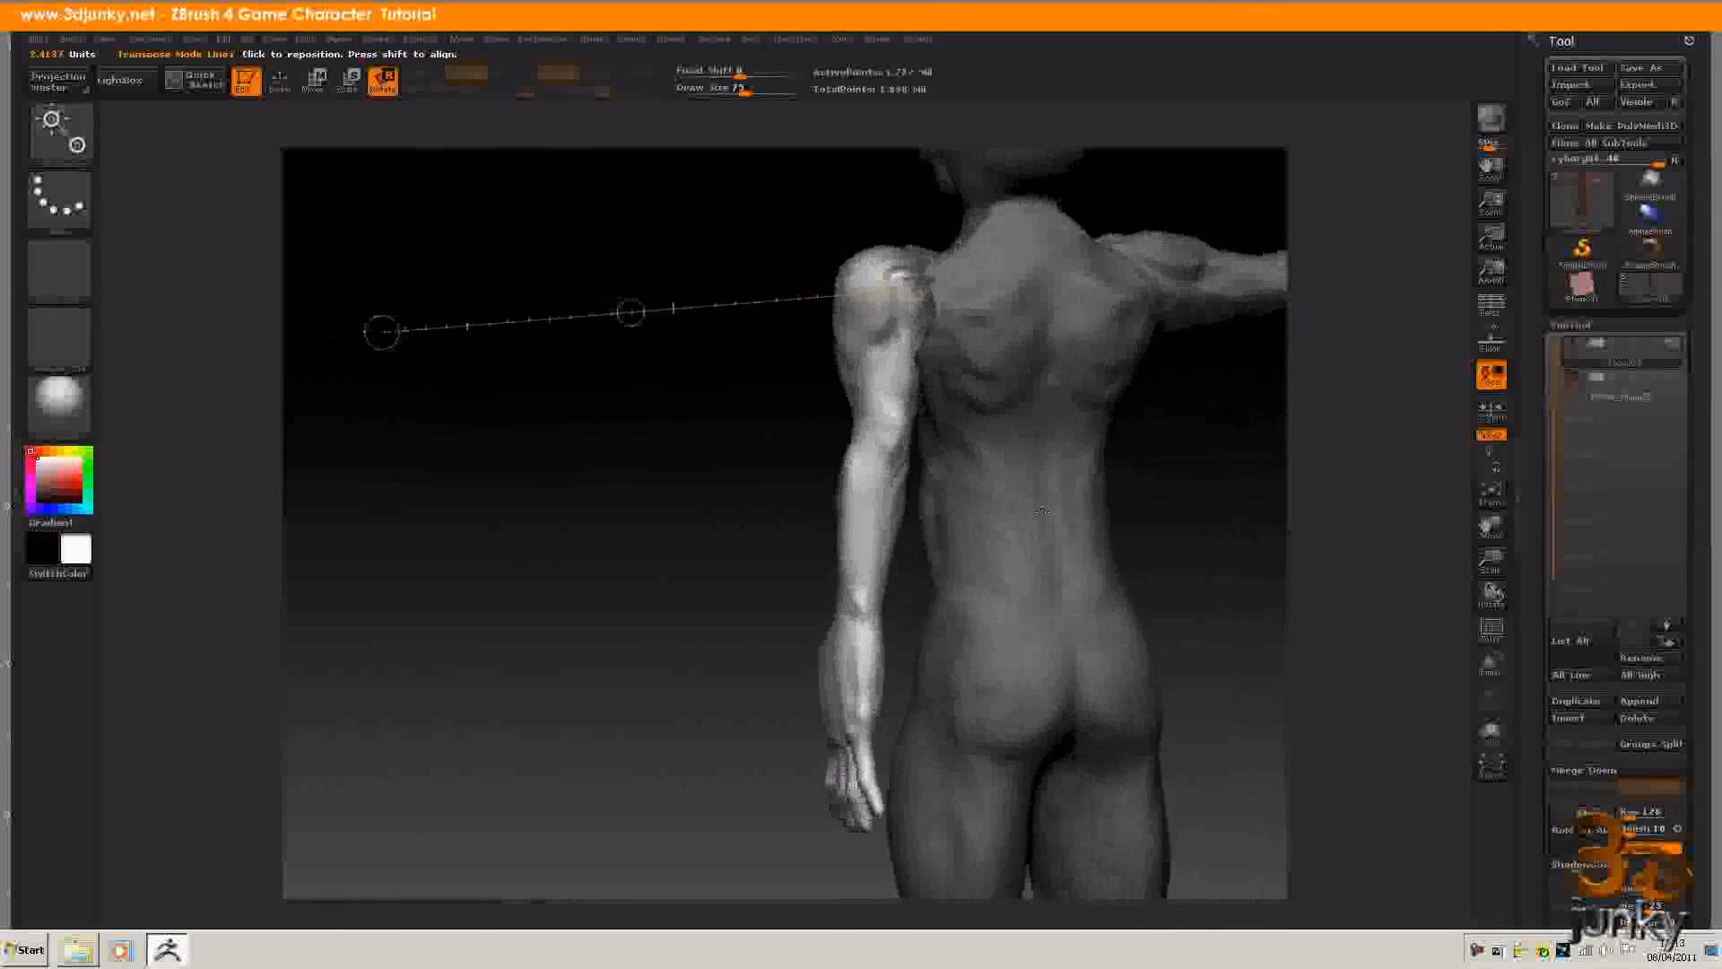
Try to adjust the position of the lowered left arm at the shoulder with Transpose Move
left_click(312, 83)
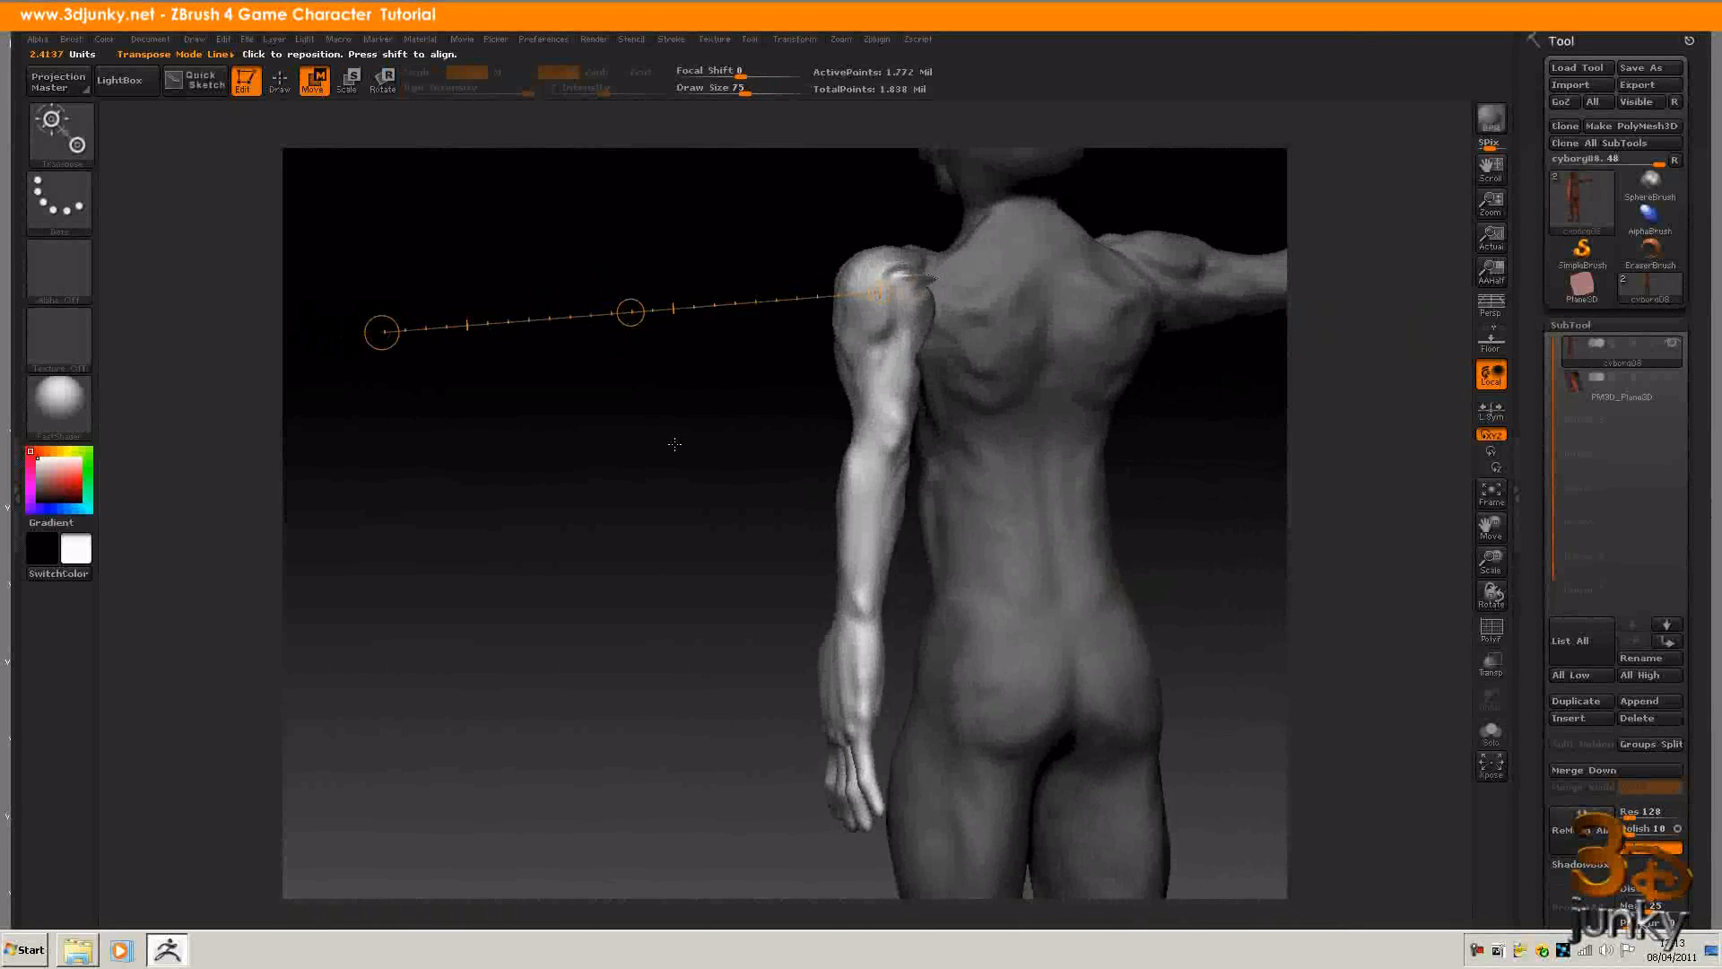
left_click_drag(676, 446, 655, 370, "shift")
mouse_move(614, 295)
left_mouse_down()
mouse_move(570, 323)
mouse_move(613, 318)
left_mouse_up()
left_click_drag(569, 573, 755, 568)
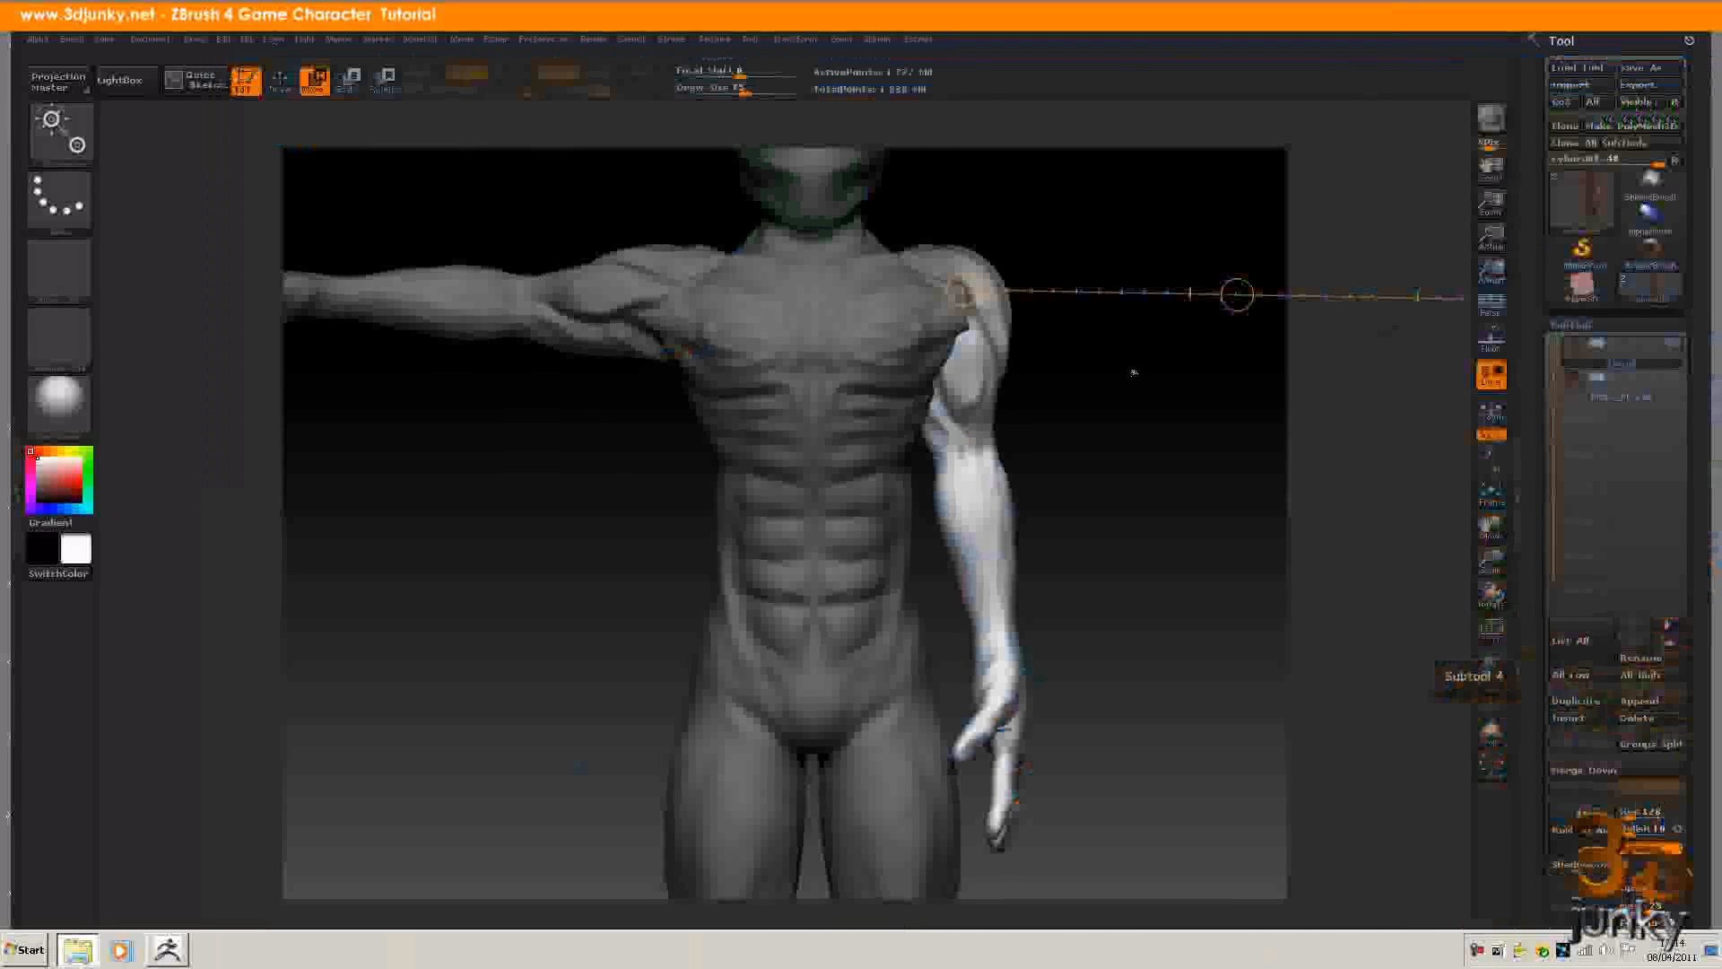
mouse_move(1230, 292)
left_mouse_down()
mouse_move(1222, 442)
mouse_move(1178, 299)
mouse_move(1223, 296)
mouse_move(1096, 419)
mouse_move(969, 469)
mouse_move(987, 494)
left_mouse_up()
left_click_drag(1085, 518, 781, 480)
mouse_move(1073, 476)
left_mouse_down()
mouse_move(1006, 480)
mouse_move(1166, 475)
left_mouse_up()
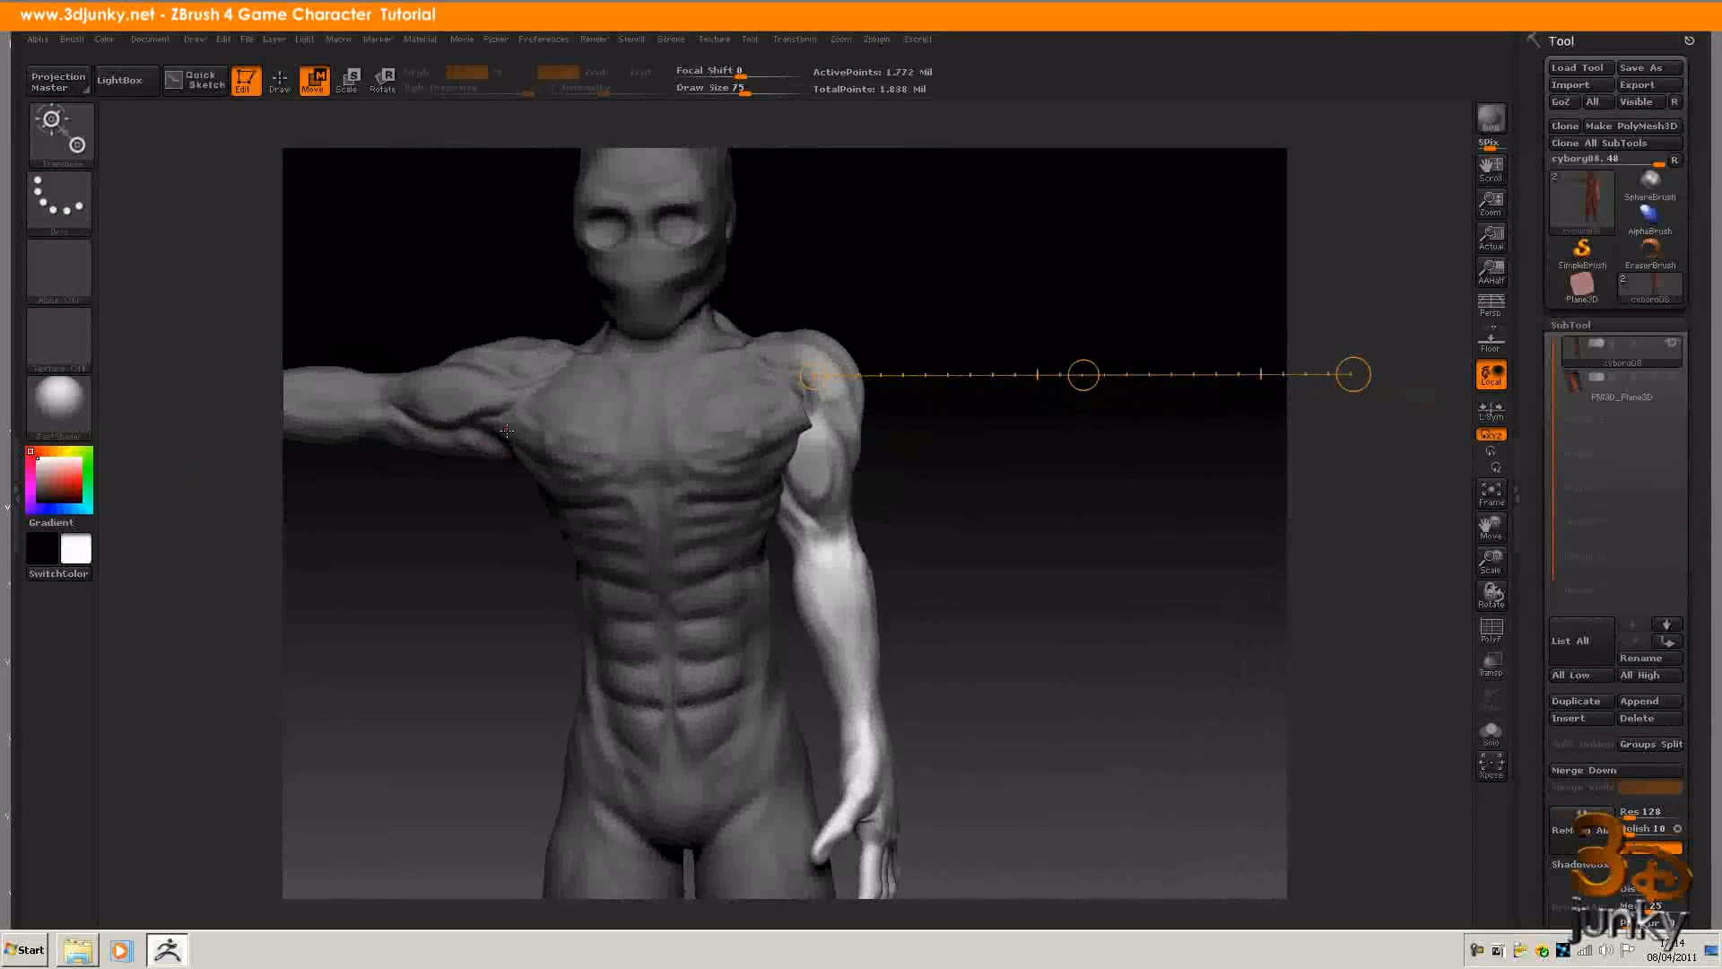
Undo the left arm's repositioning and rotation to restore the T-pose, and clear the mask from the figure
key("ctrl")
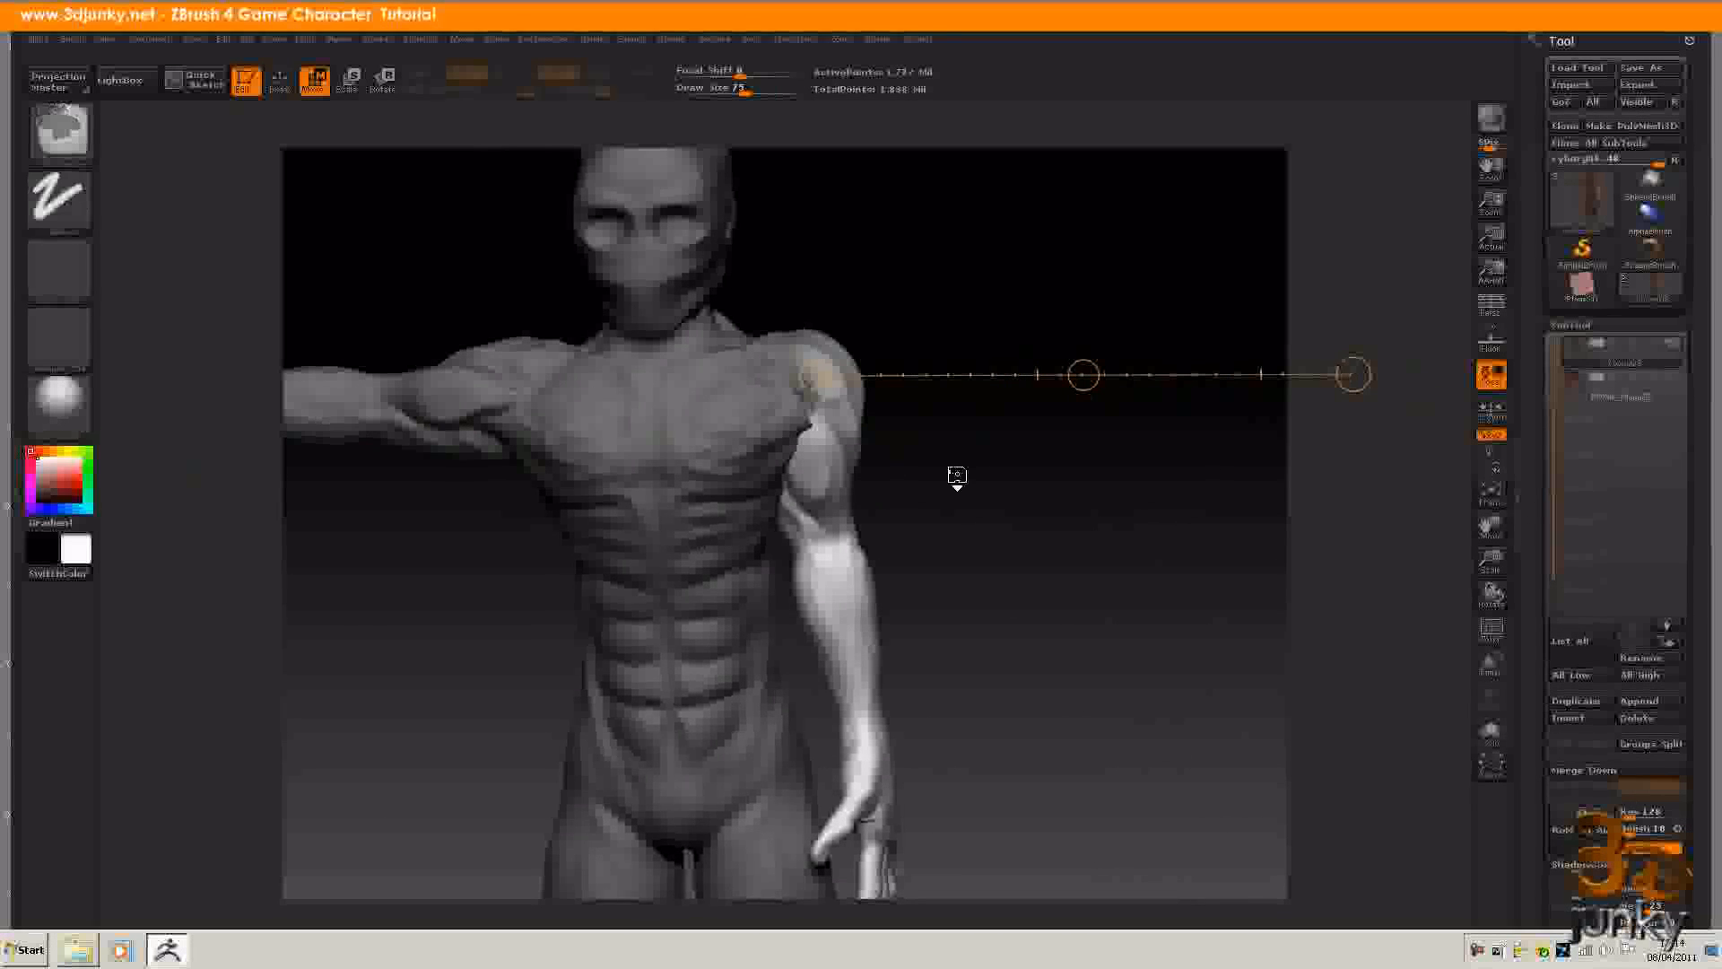
key("ctrl+z")
key("ctrl+z")
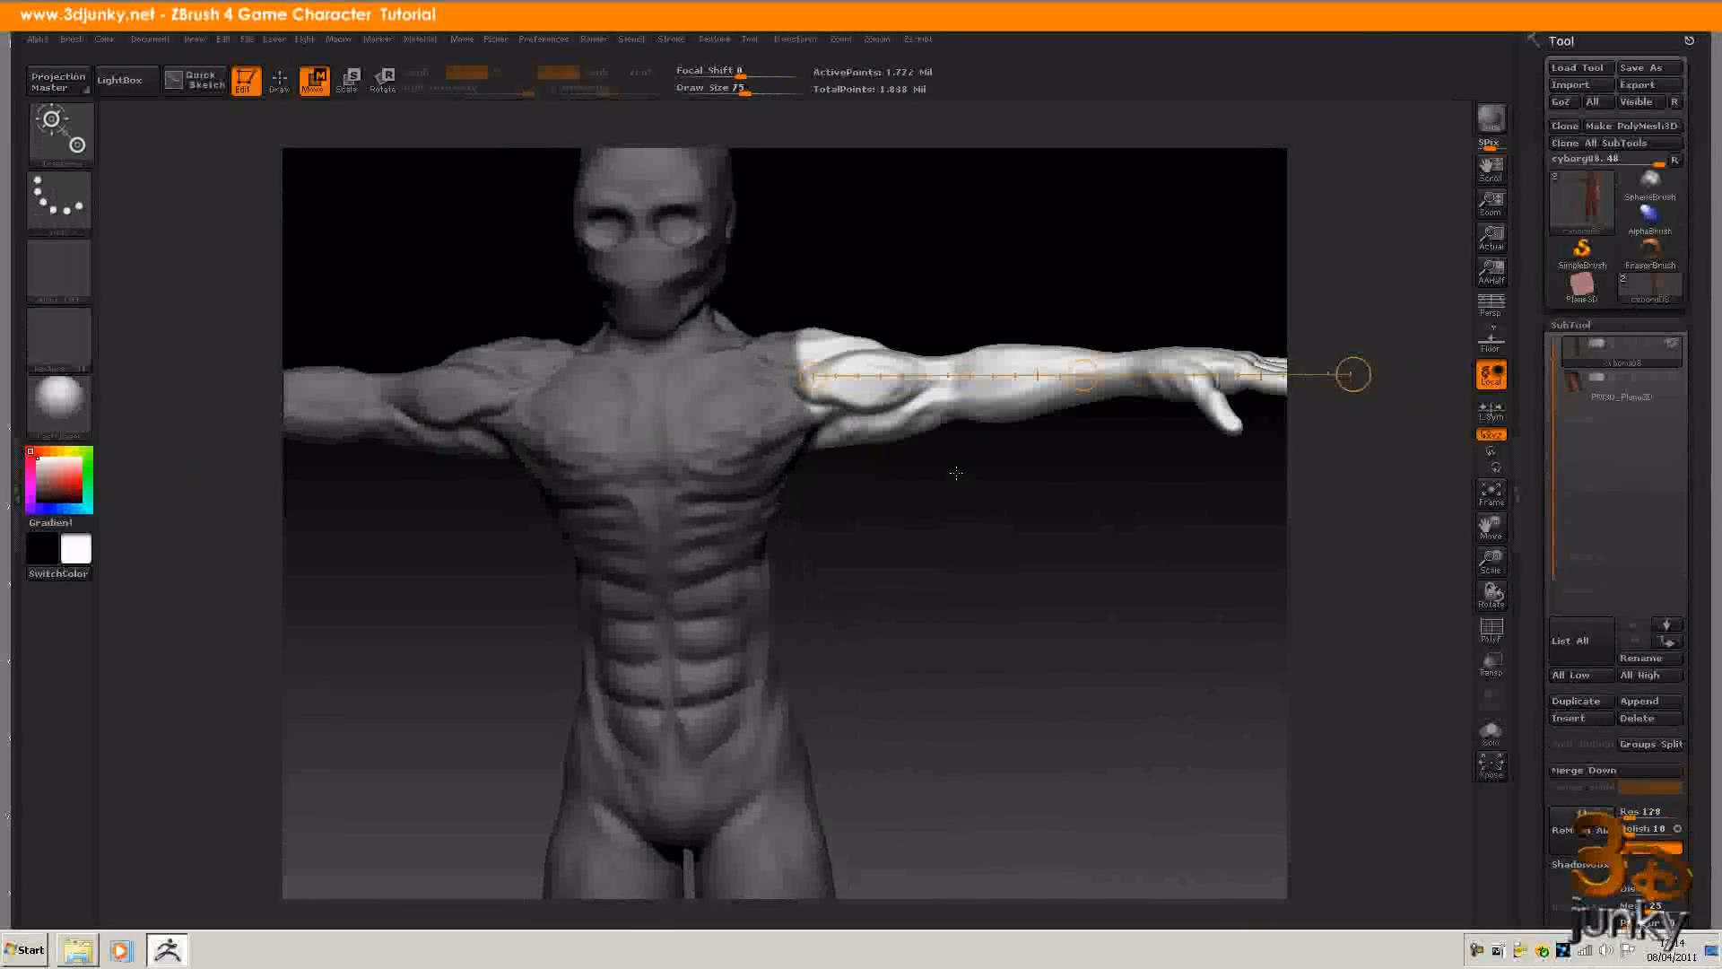
left_click_drag(1021, 531, 1046, 575, "alt")
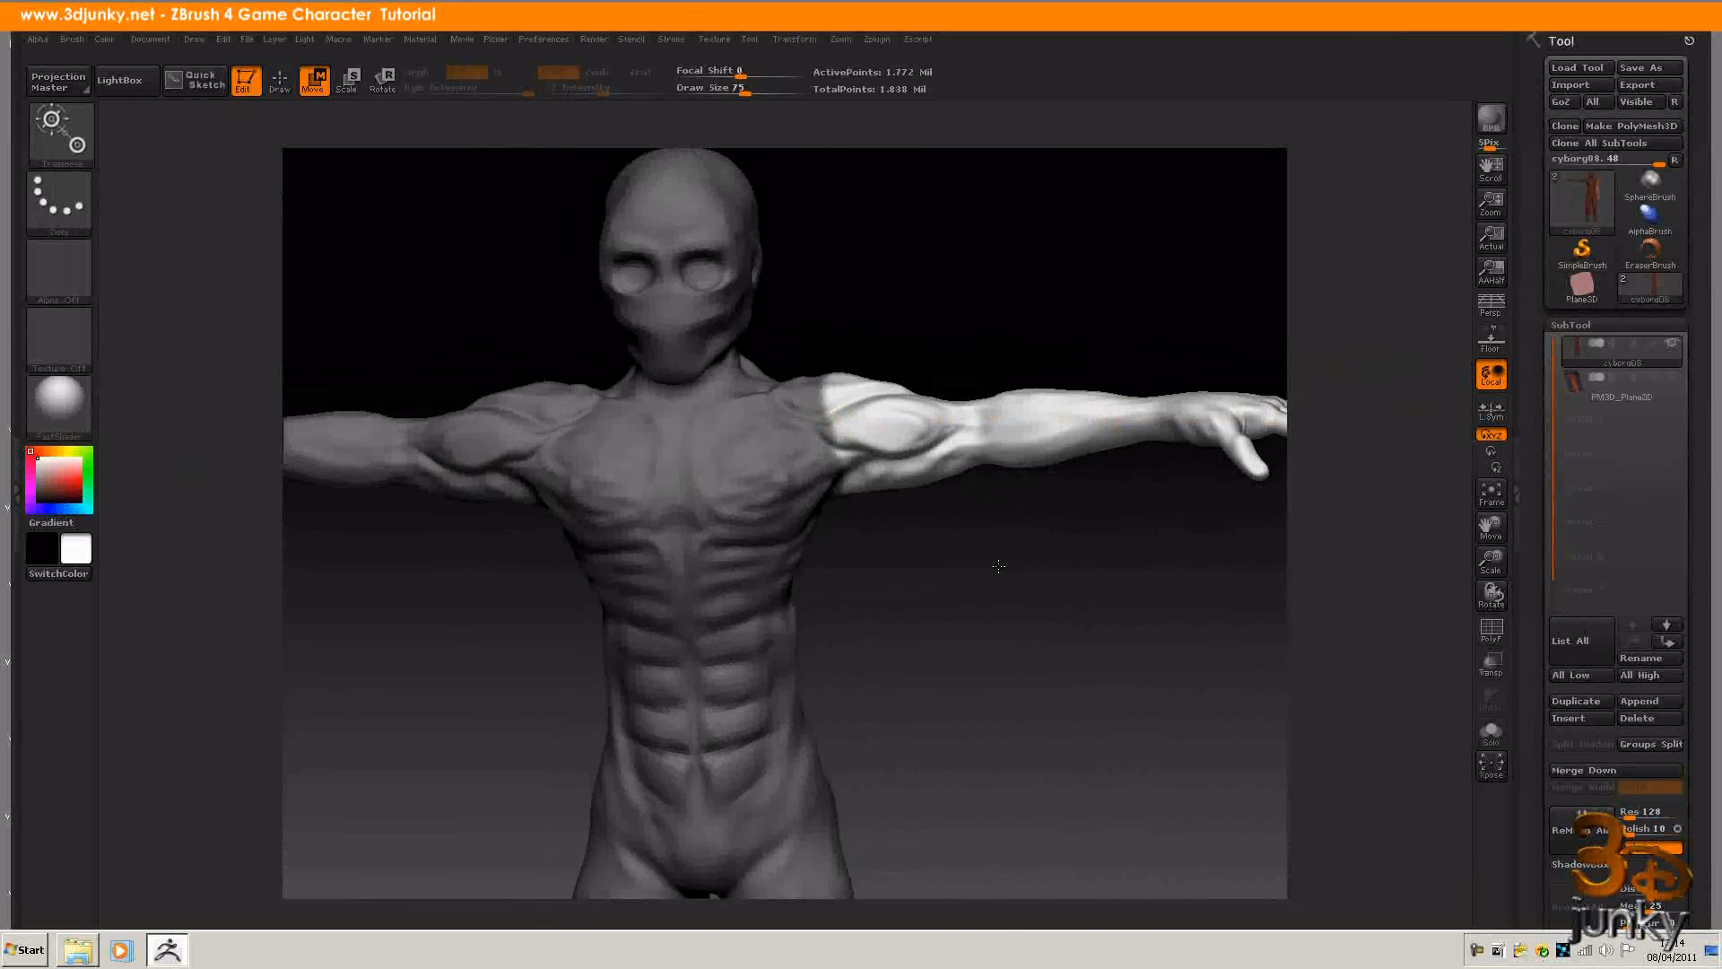
left_click_drag(976, 733, 985, 571, "alt")
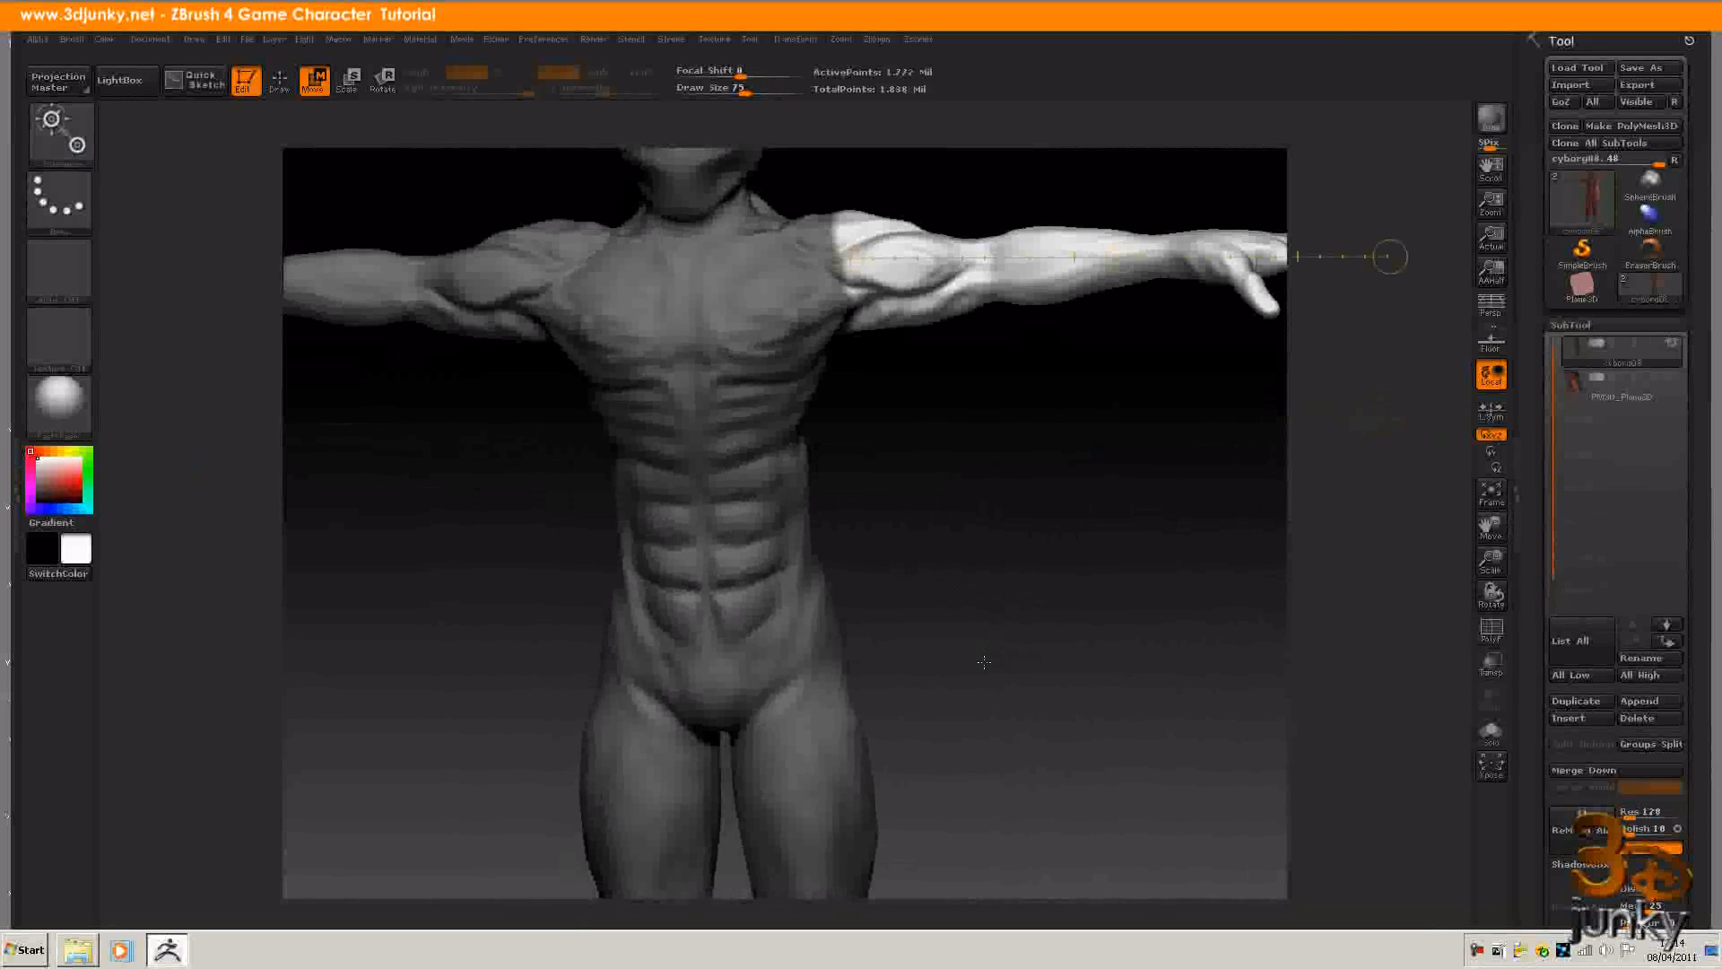
left_click_drag(991, 565, 1056, 627, "ctrl")
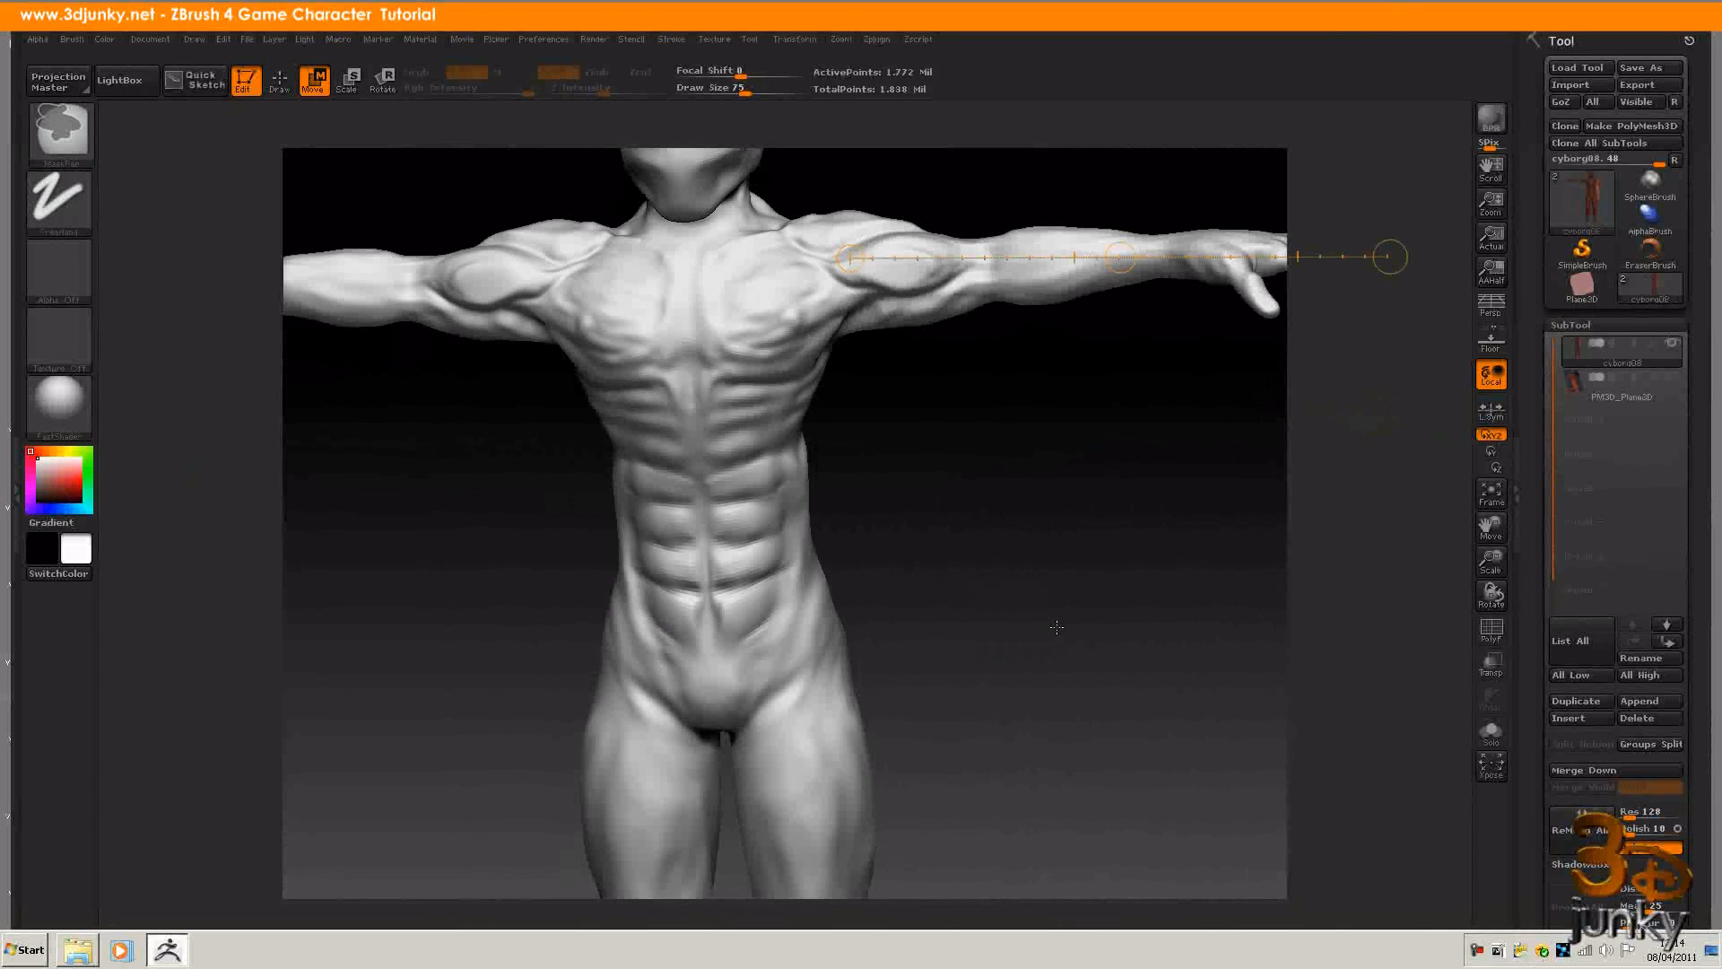
Topology-mask the body down to the left knee, leaving only the left lower leg and foot unmasked
mouse_move(993, 740)
left_mouse_down("alt")
mouse_move(1036, 270)
mouse_move(1047, 352)
left_mouse_up("alt")
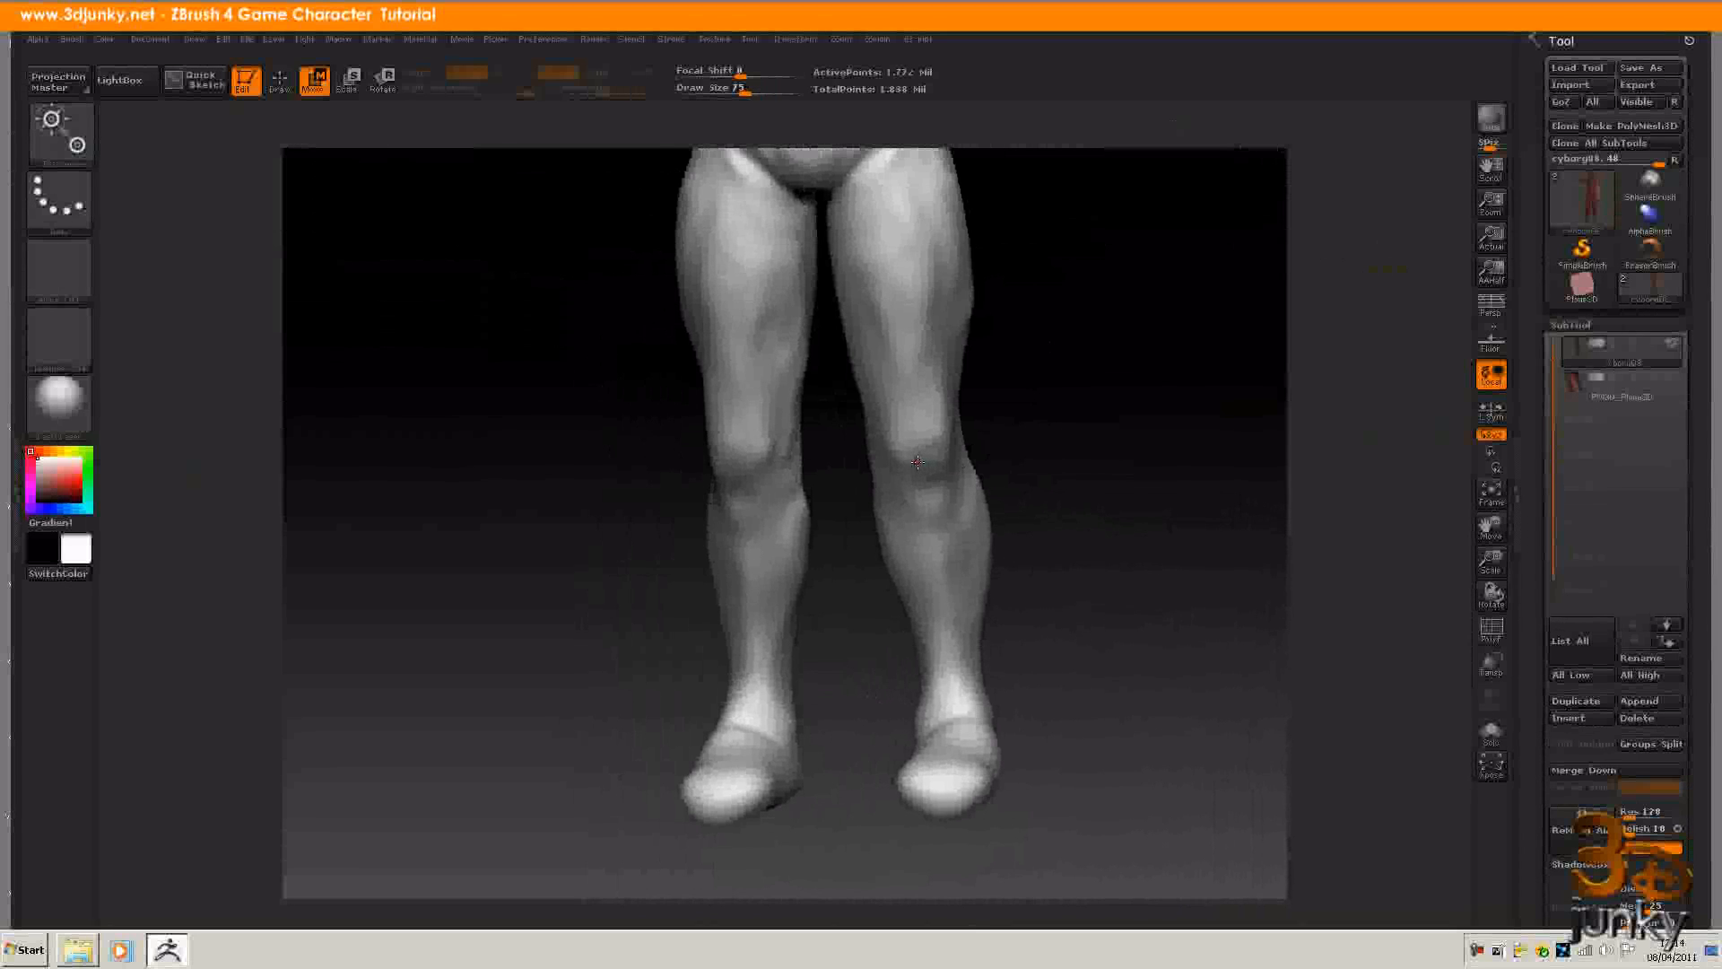
mouse_move(917, 462)
left_mouse_down("ctrl")
mouse_move(928, 488)
mouse_move(1025, 416)
mouse_move(928, 456)
mouse_move(918, 485)
left_mouse_up("ctrl")
left_click_drag(902, 316, 904, 450, "ctrl")
left_click_drag(945, 469, 935, 500, "ctrl")
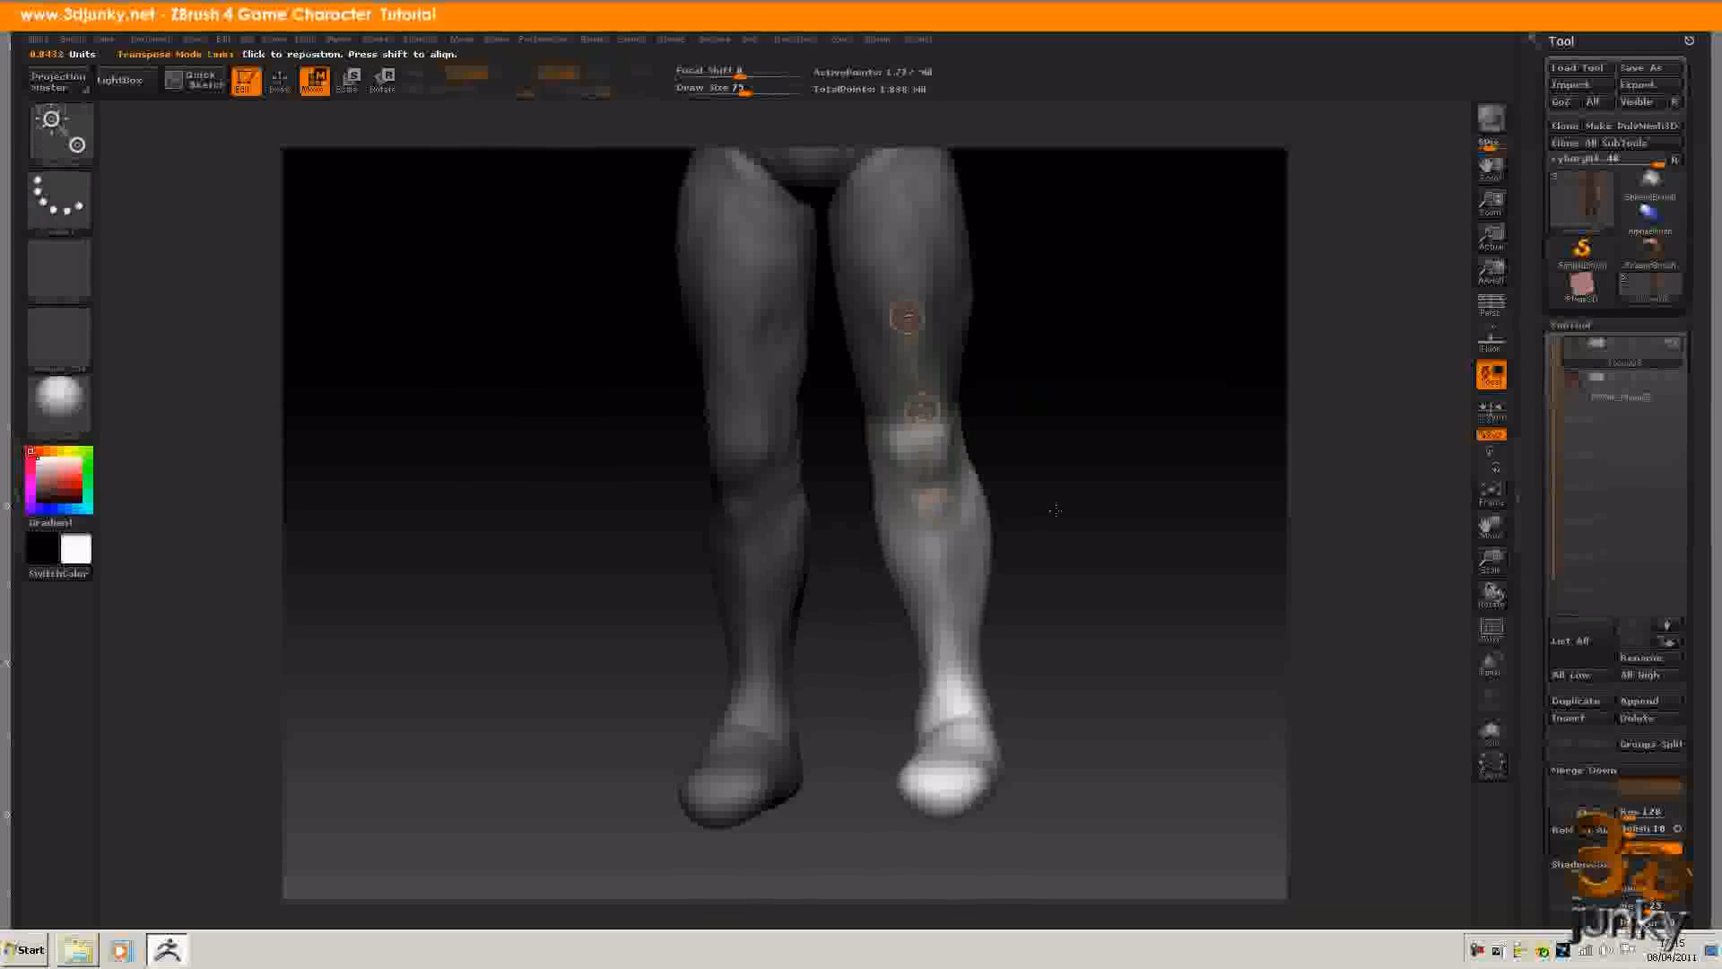
Draw a Transpose line from the left knee to the heel, and center its ends on the leg in front and side views
left_click_drag(1127, 493, 1041, 784)
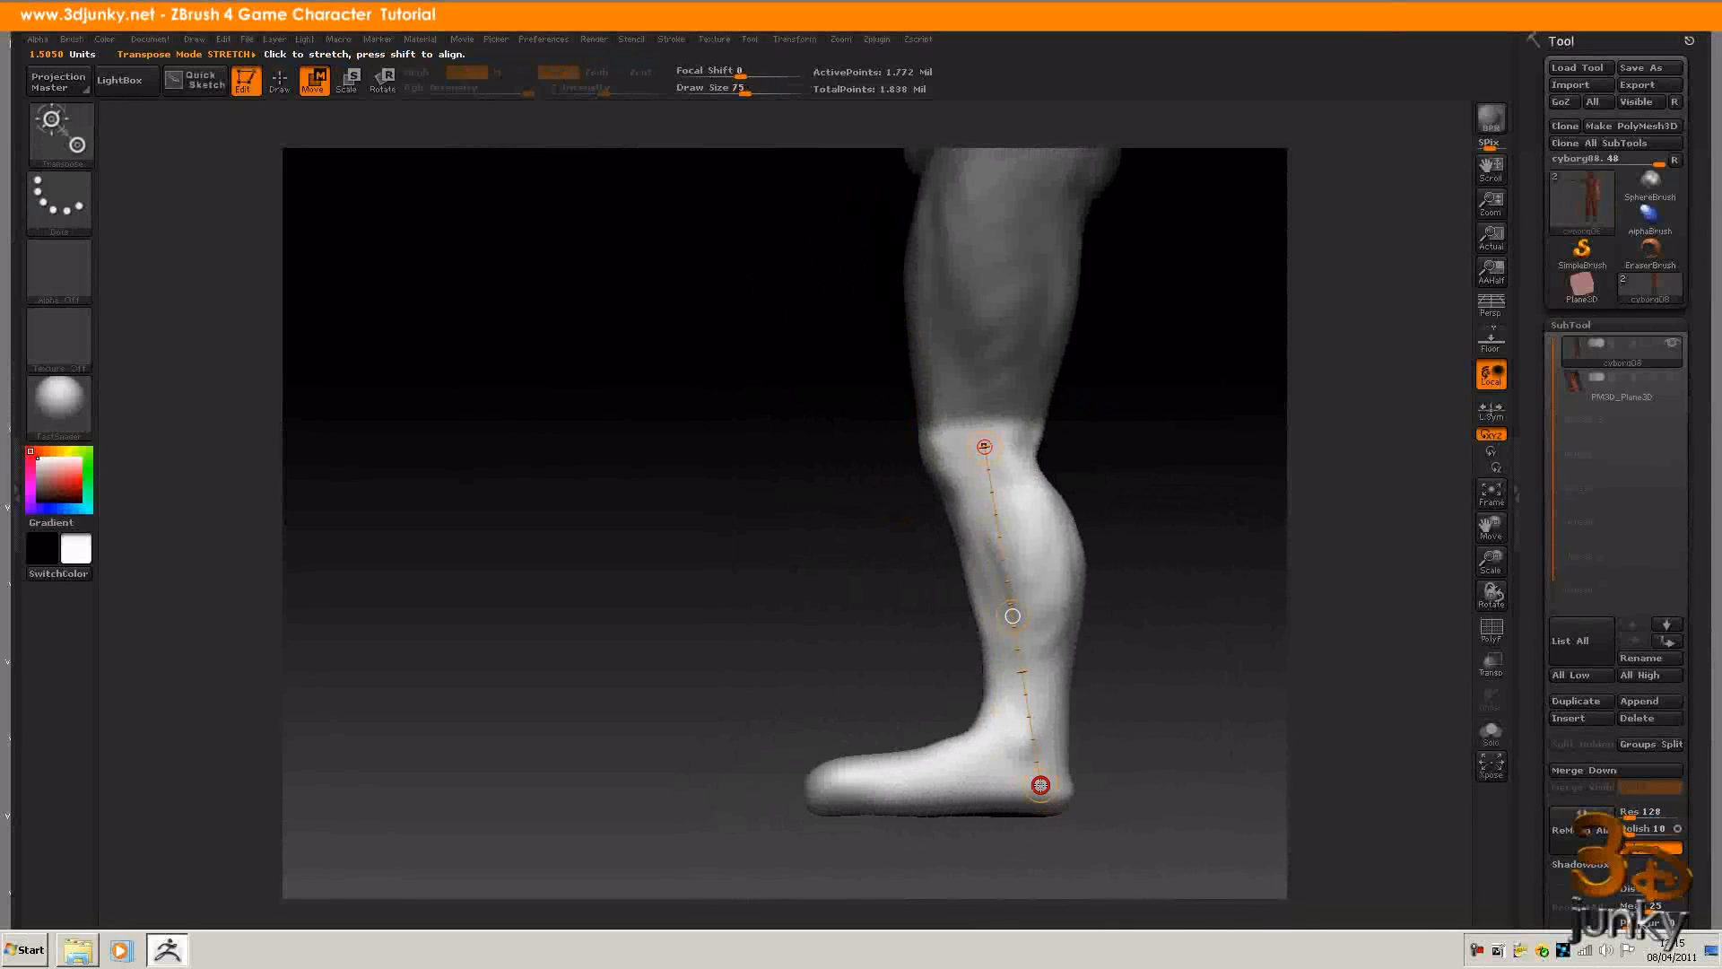
left_click_drag(753, 574, 854, 589, "shift")
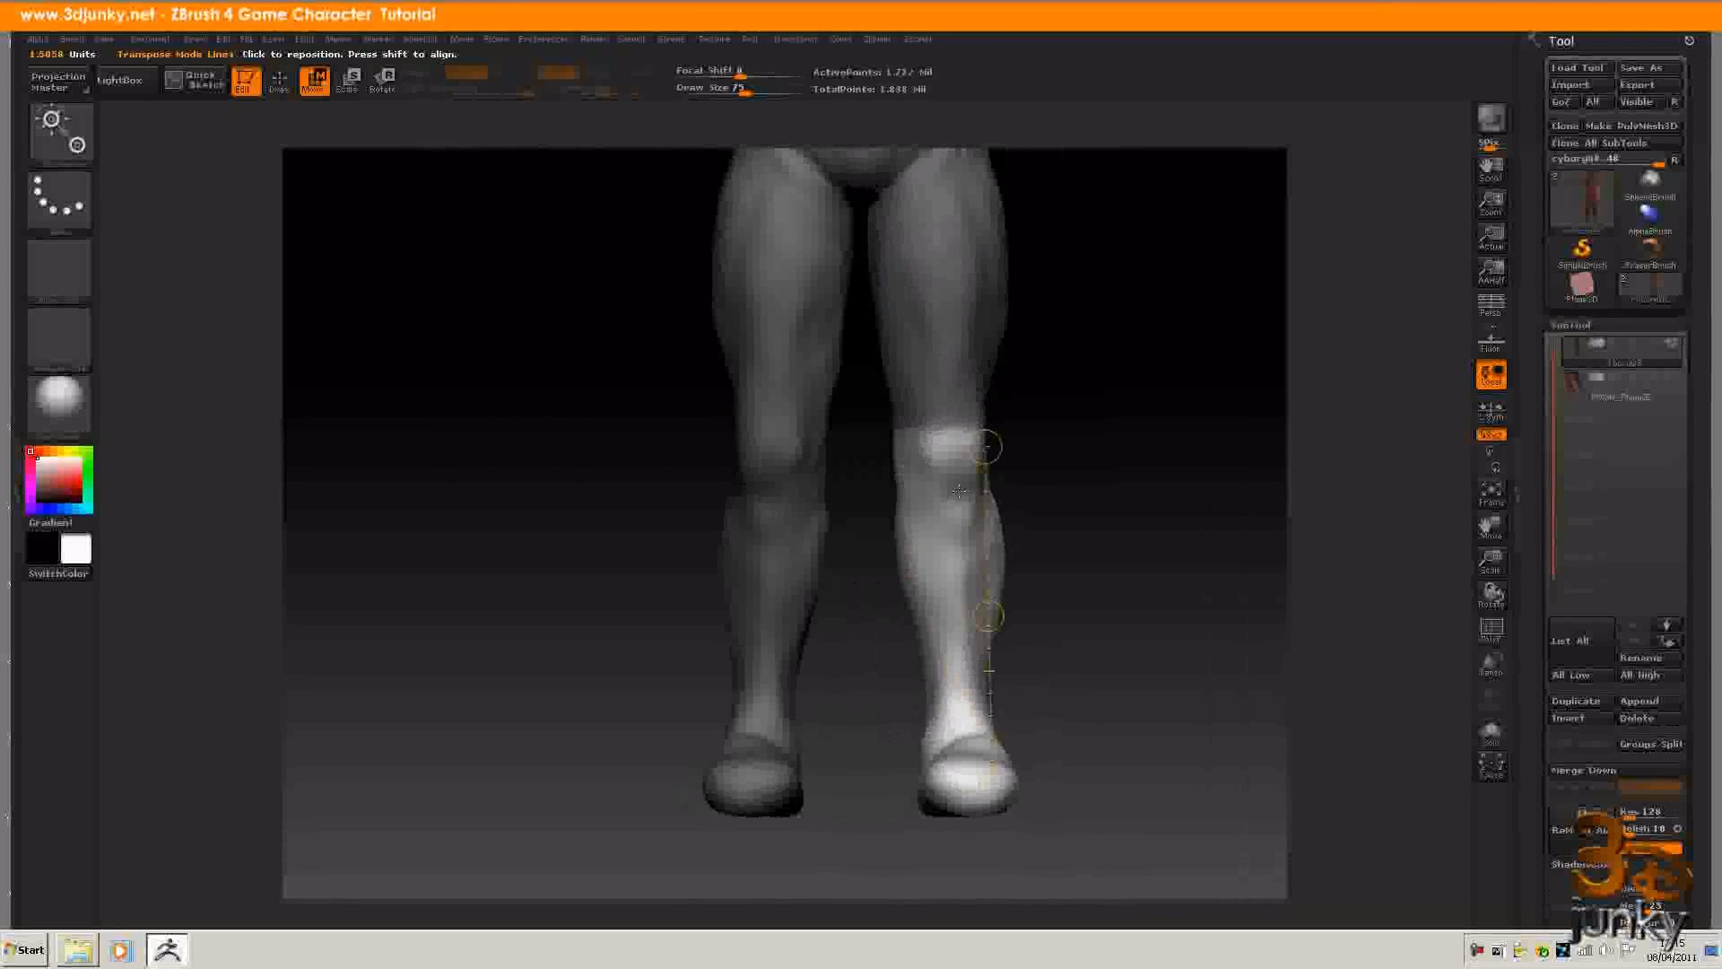
left_click_drag(986, 446, 947, 438)
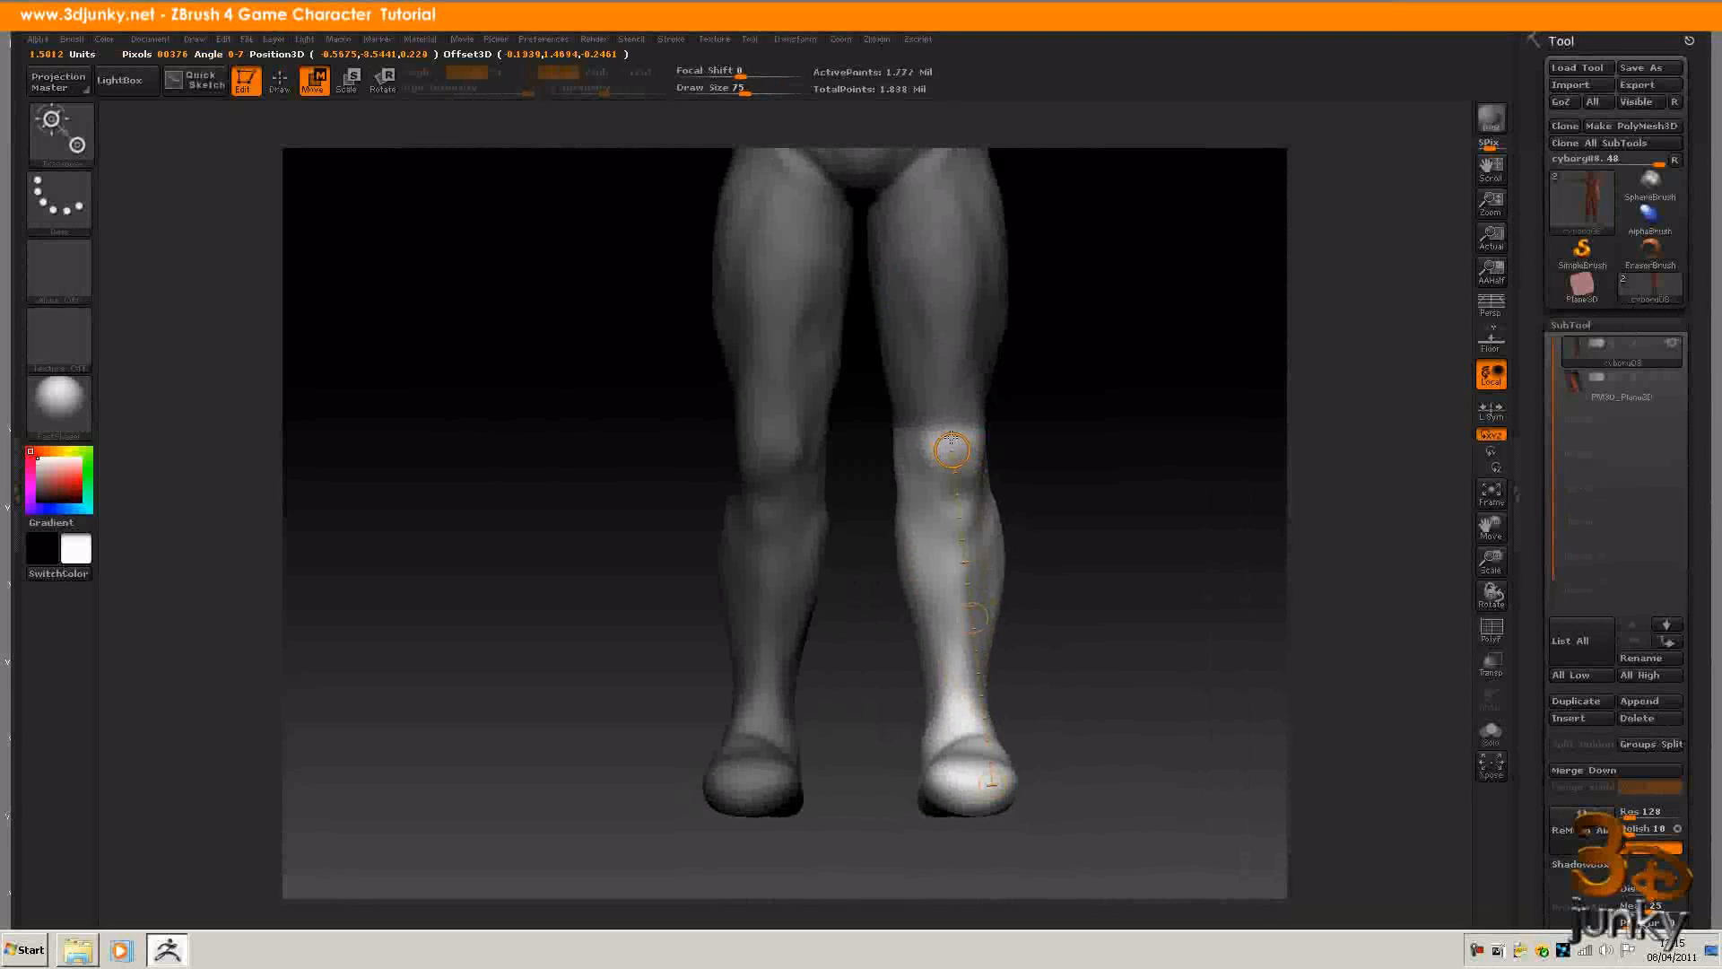
left_click_drag(990, 798, 960, 811)
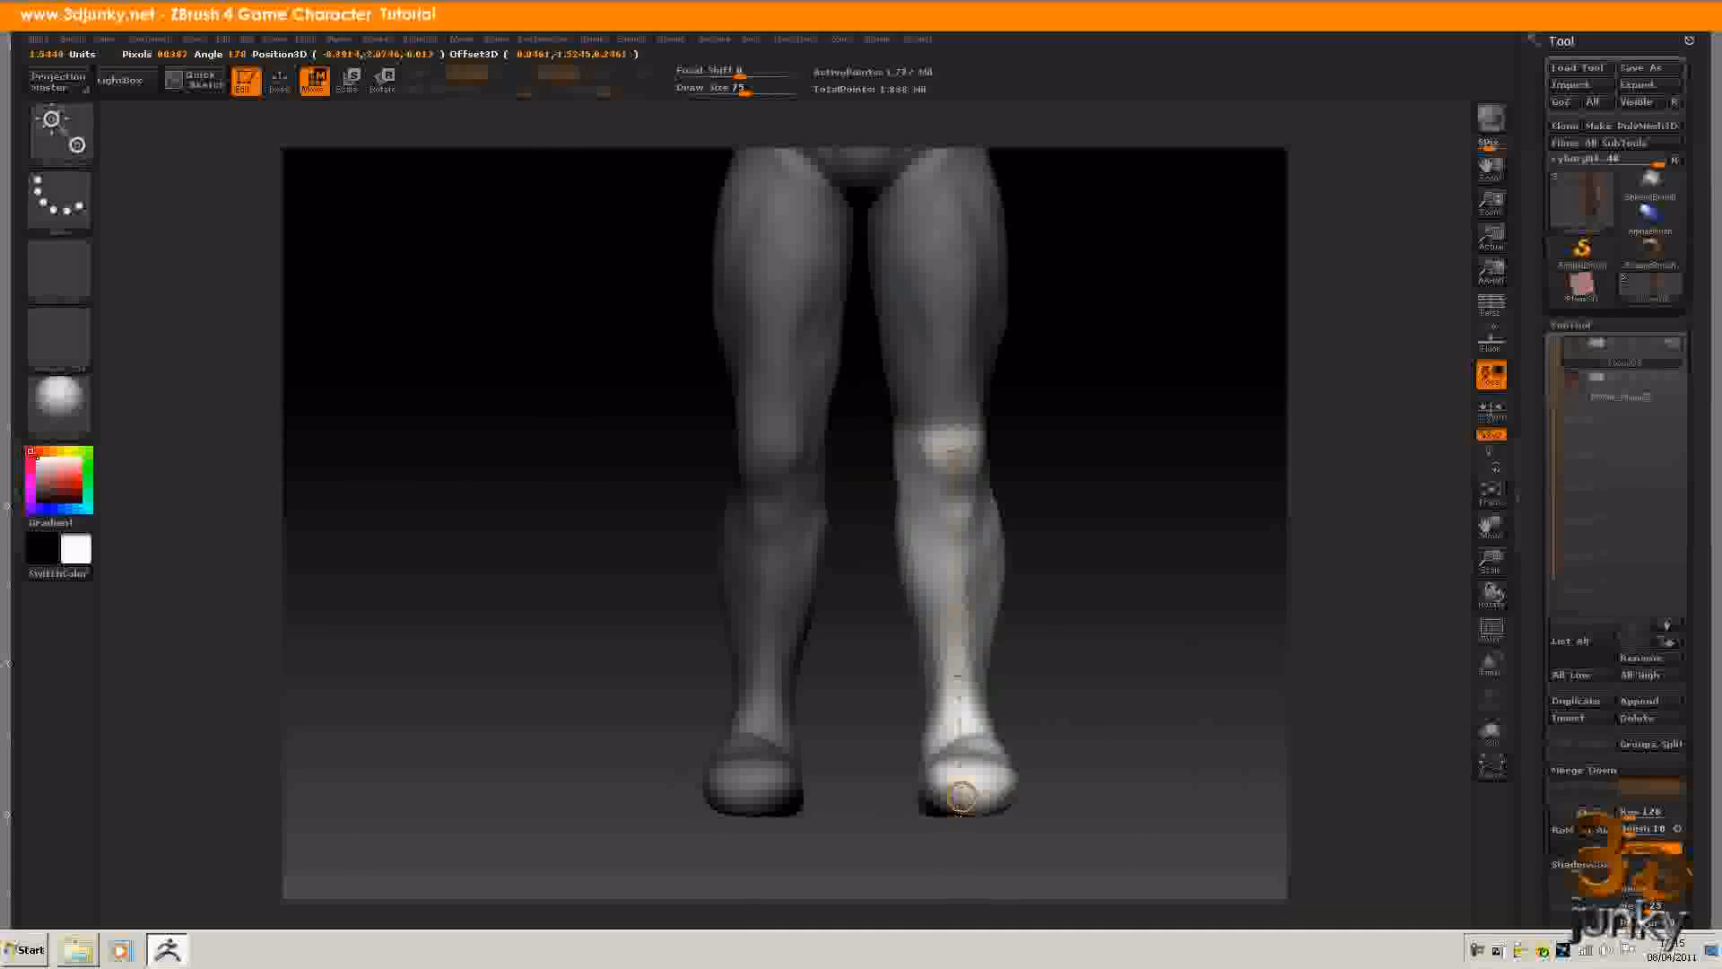
left_click_drag(1192, 723, 986, 733, "shift")
left_click_drag(993, 606, 536, 557, "alt")
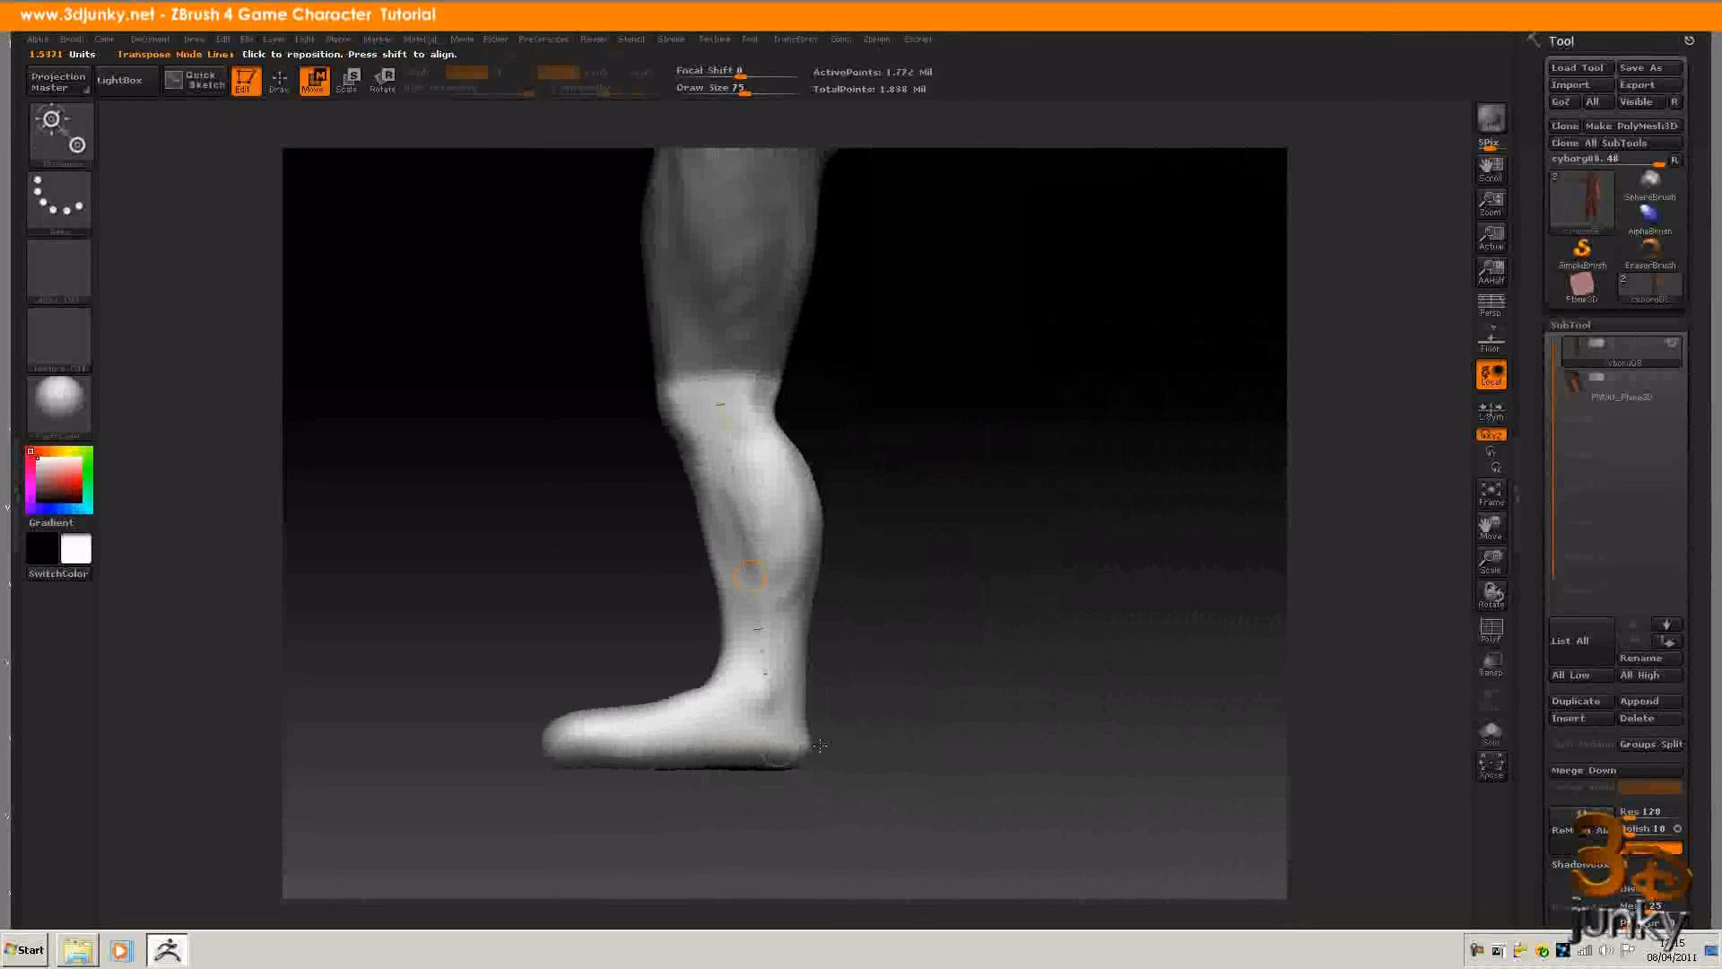
left_click_drag(775, 748, 781, 752)
Move the Transpose line's start to the back of the left knee, and rotate the lower leg backward until roughly horizontal
left_click(383, 79)
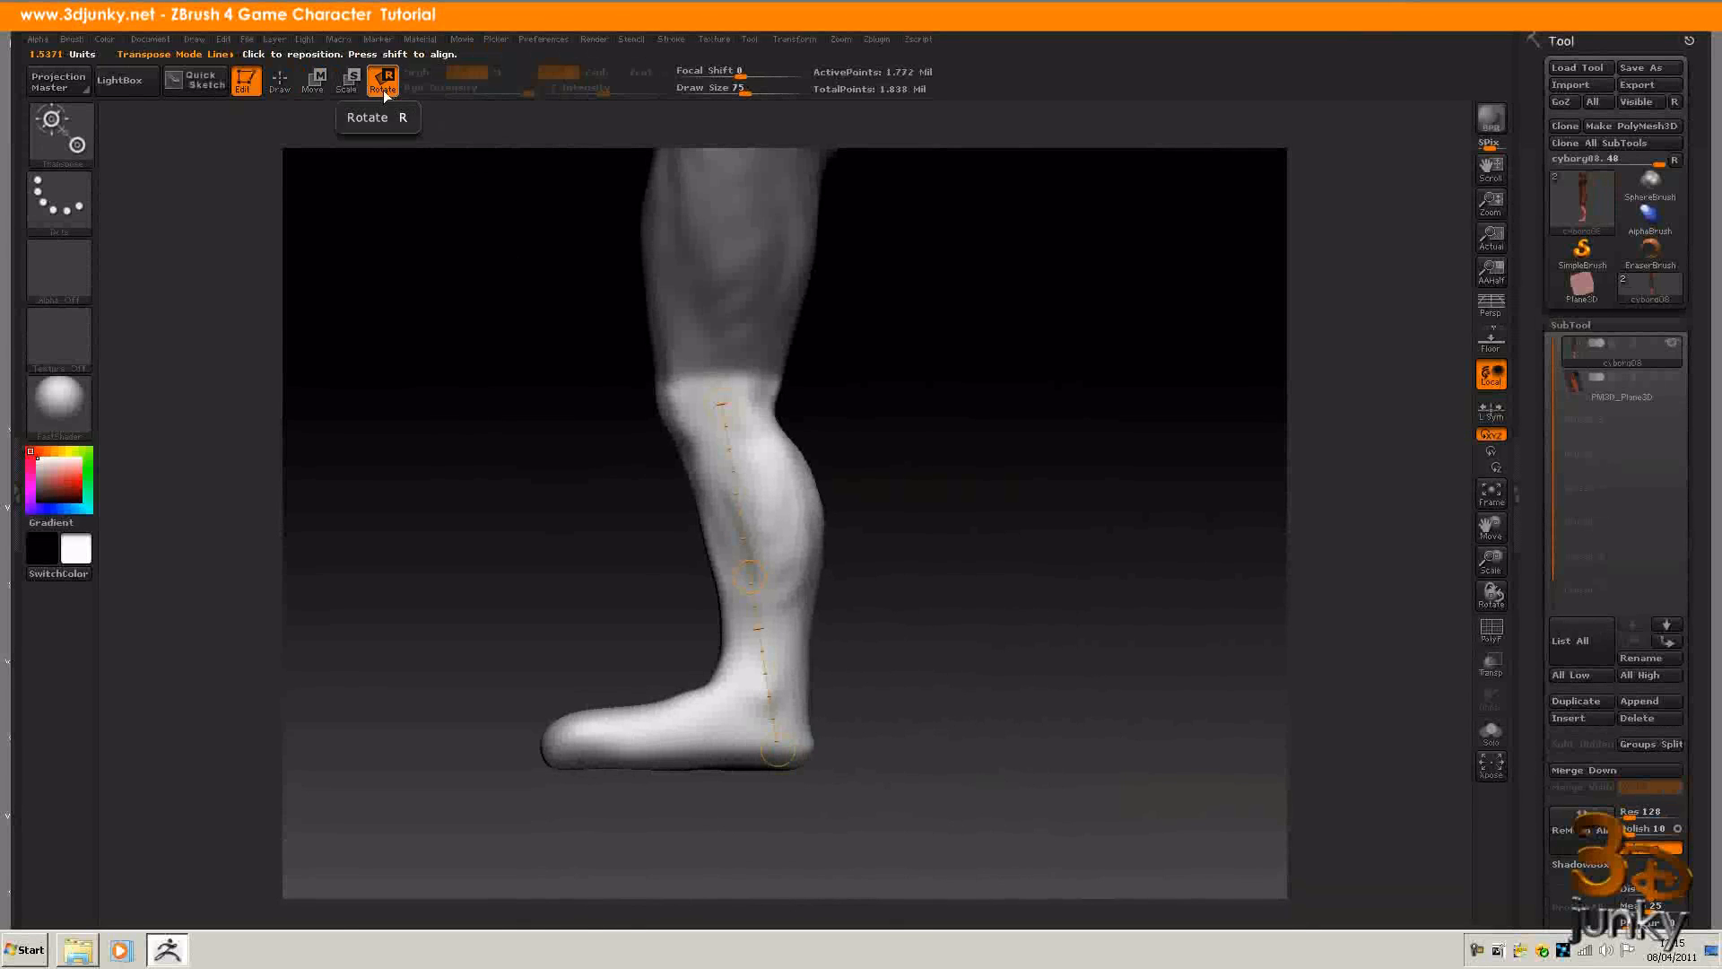
mouse_move(787, 758)
left_mouse_down()
mouse_move(888, 691)
mouse_move(776, 731)
mouse_move(874, 722)
mouse_move(799, 730)
left_mouse_up()
key("ctrl+z")
left_click_drag(738, 405, 783, 391)
left_click_drag(777, 749, 1093, 418)
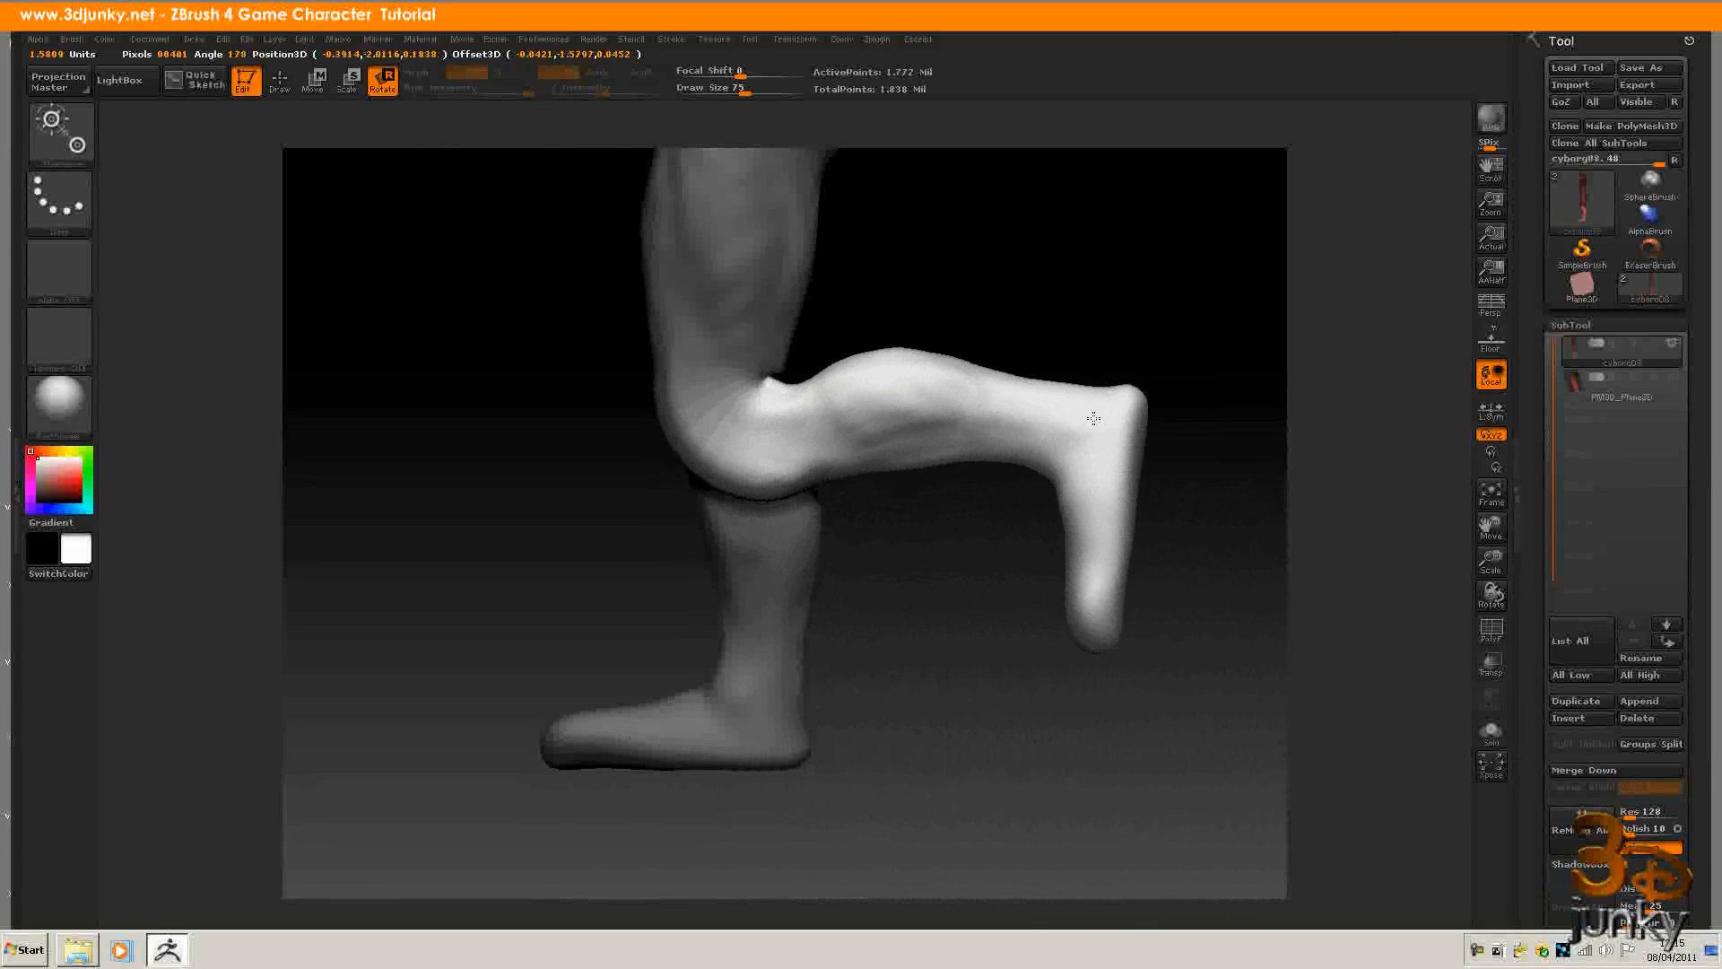
left_click_drag(937, 705, 1034, 683, "alt")
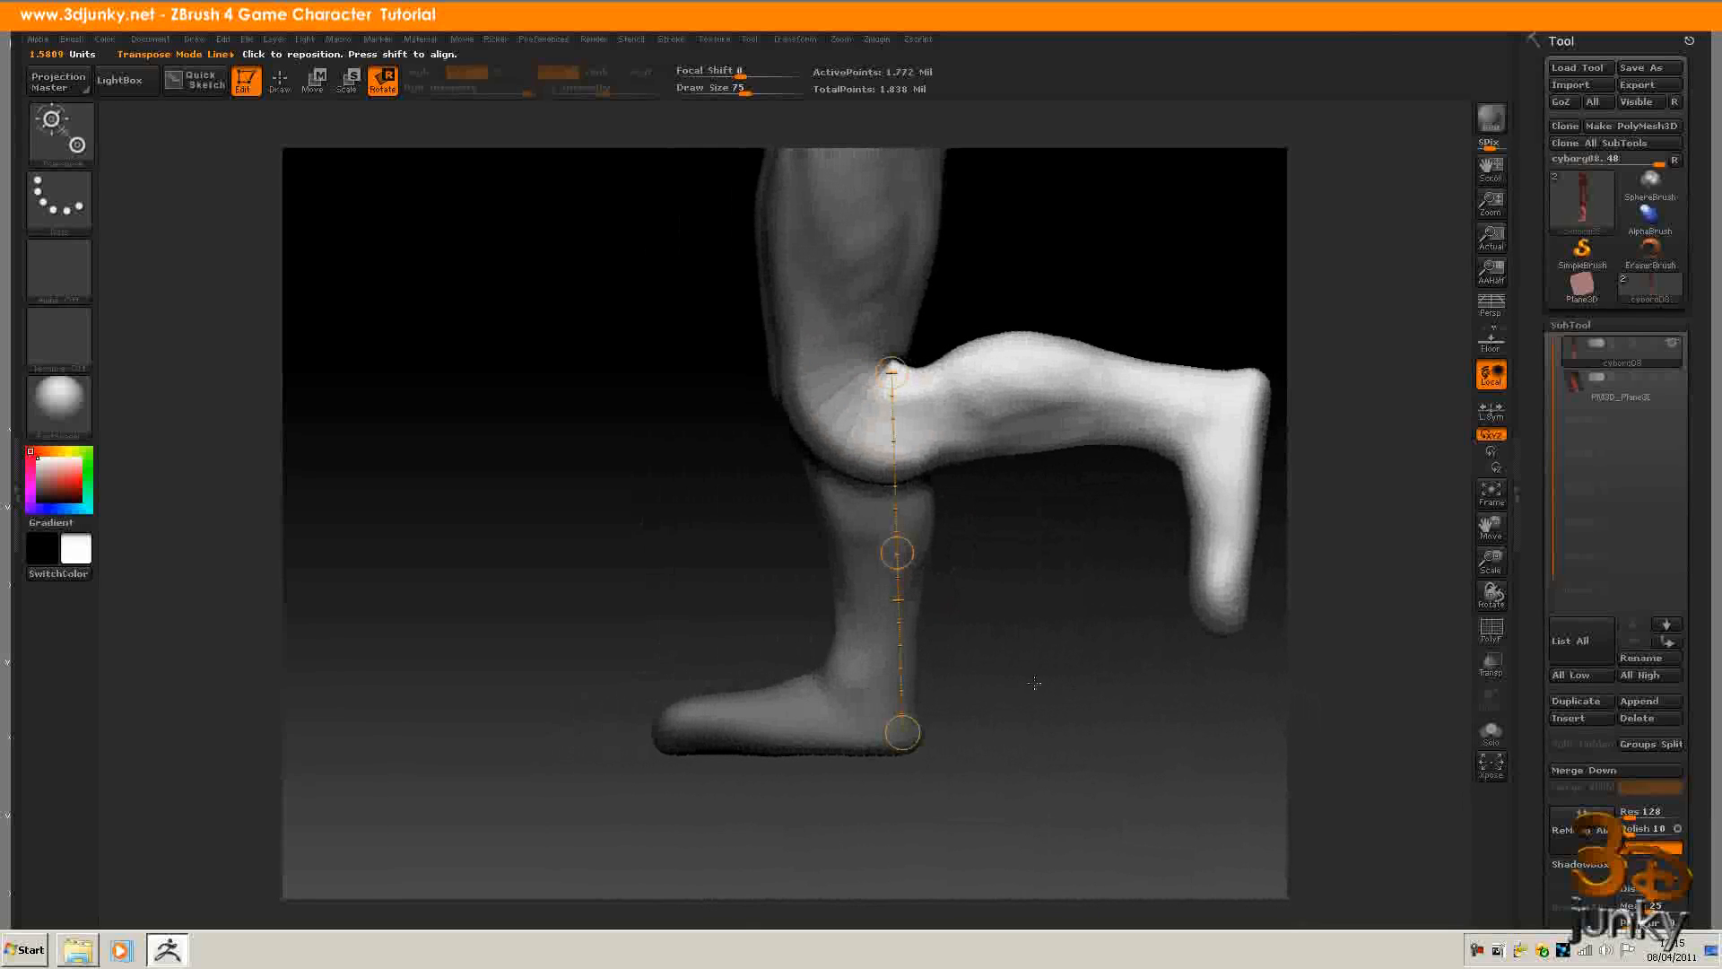
Undo the left lower leg's backward rotation and the leg masking so the whole figure is unmasked in its T-pose
key("ctrl+z")
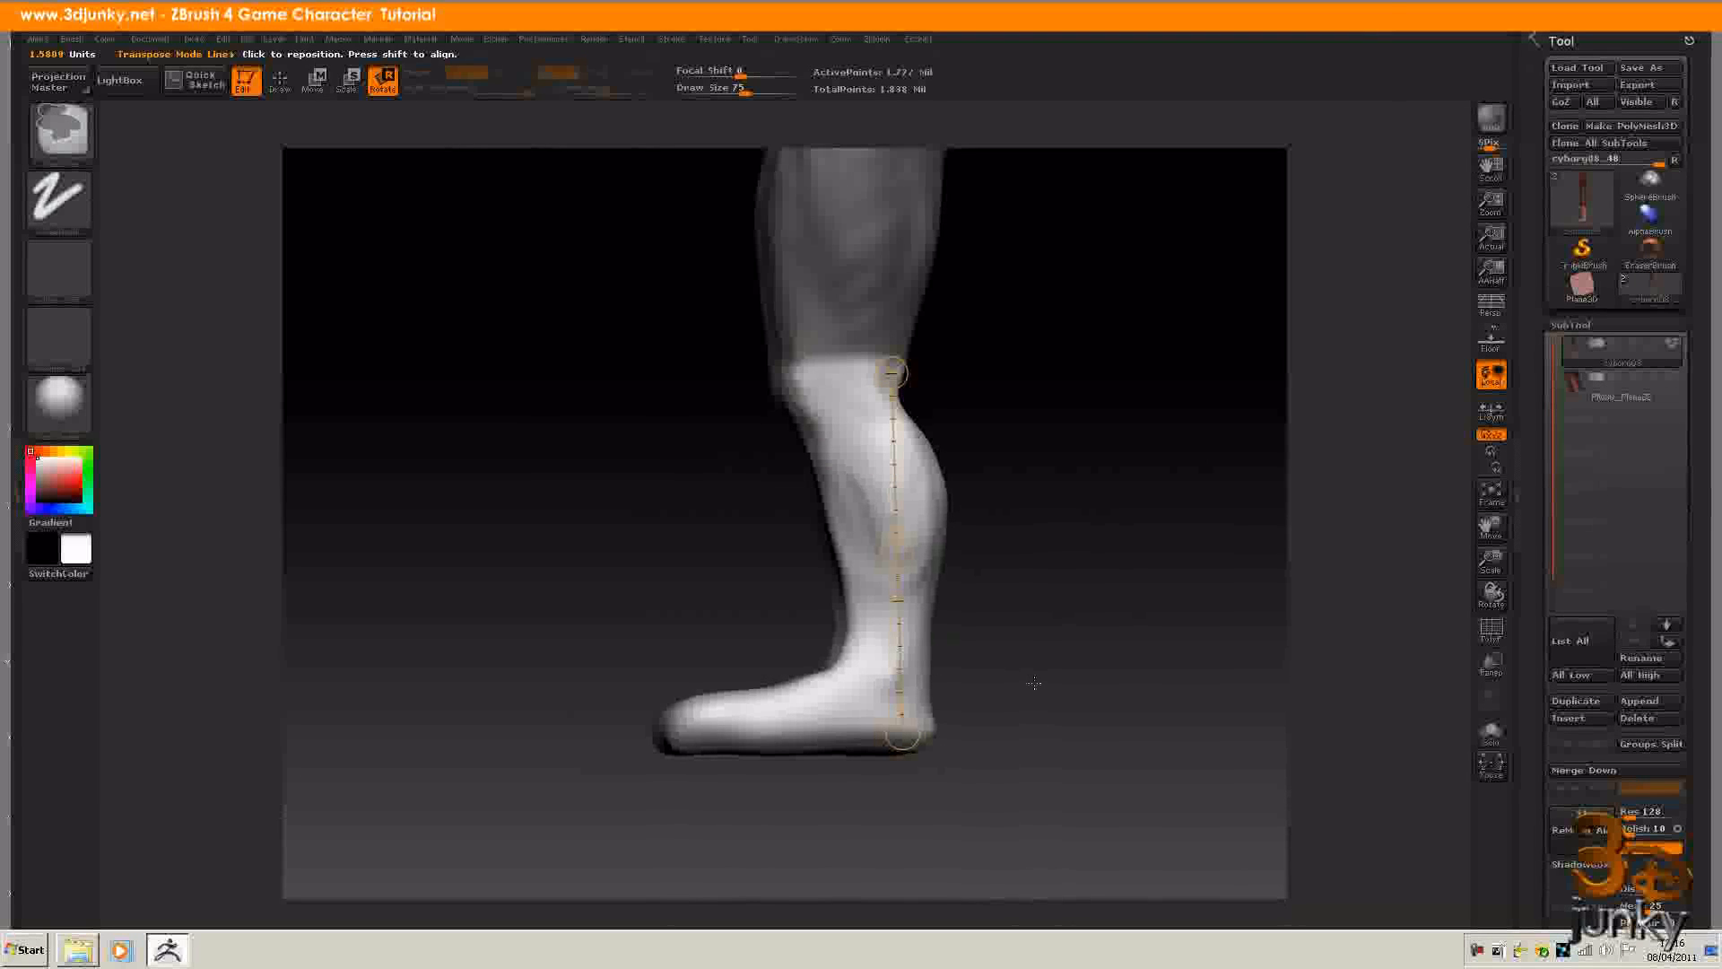
key("ctrl+z")
key("ctrl+z")
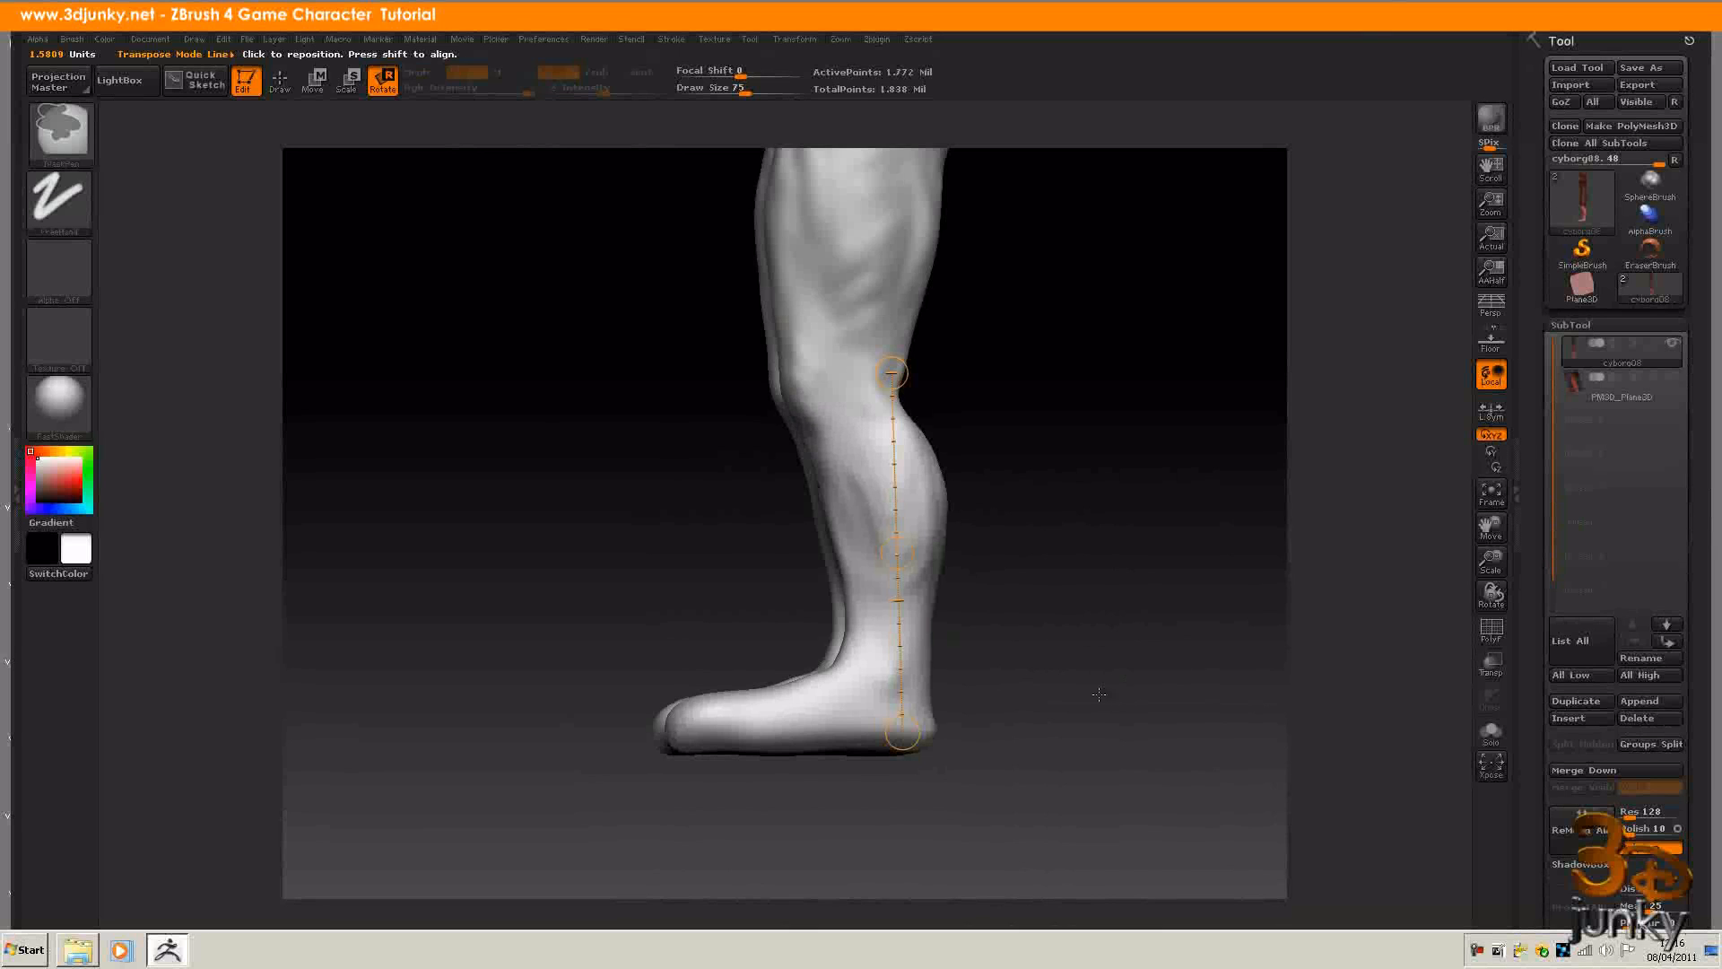
key("ctrl+z")
left_click_drag(1067, 690, 1154, 709)
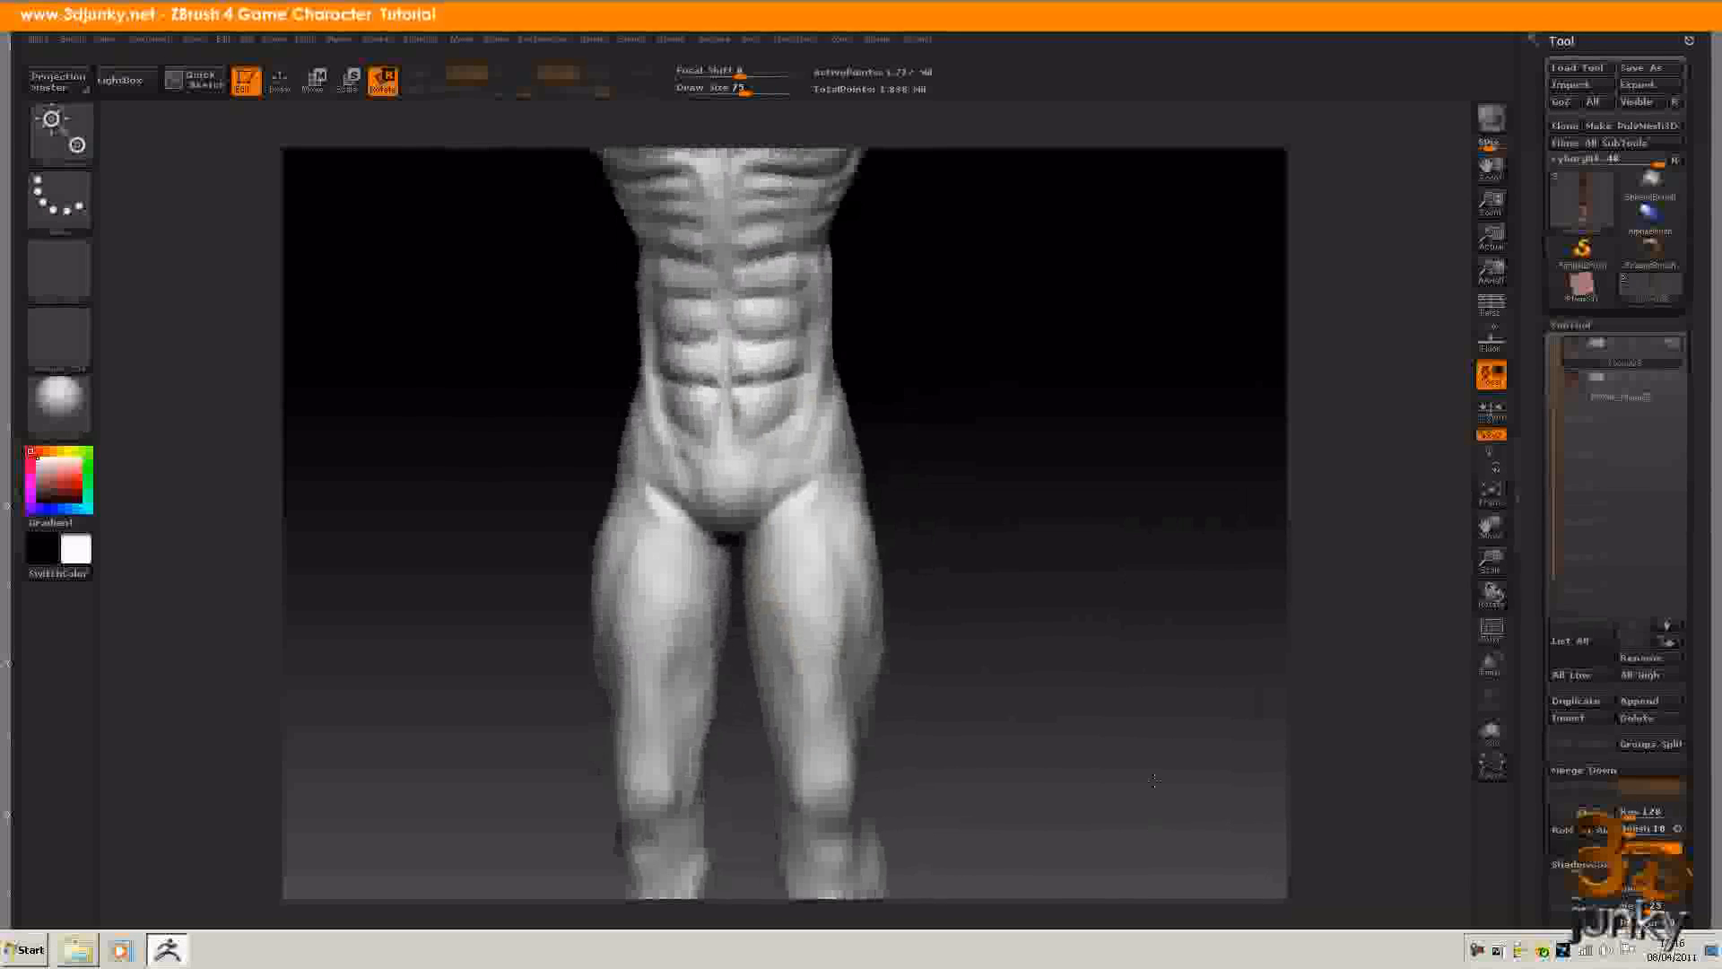
left_click_drag(1155, 780, 1019, 582, "alt")
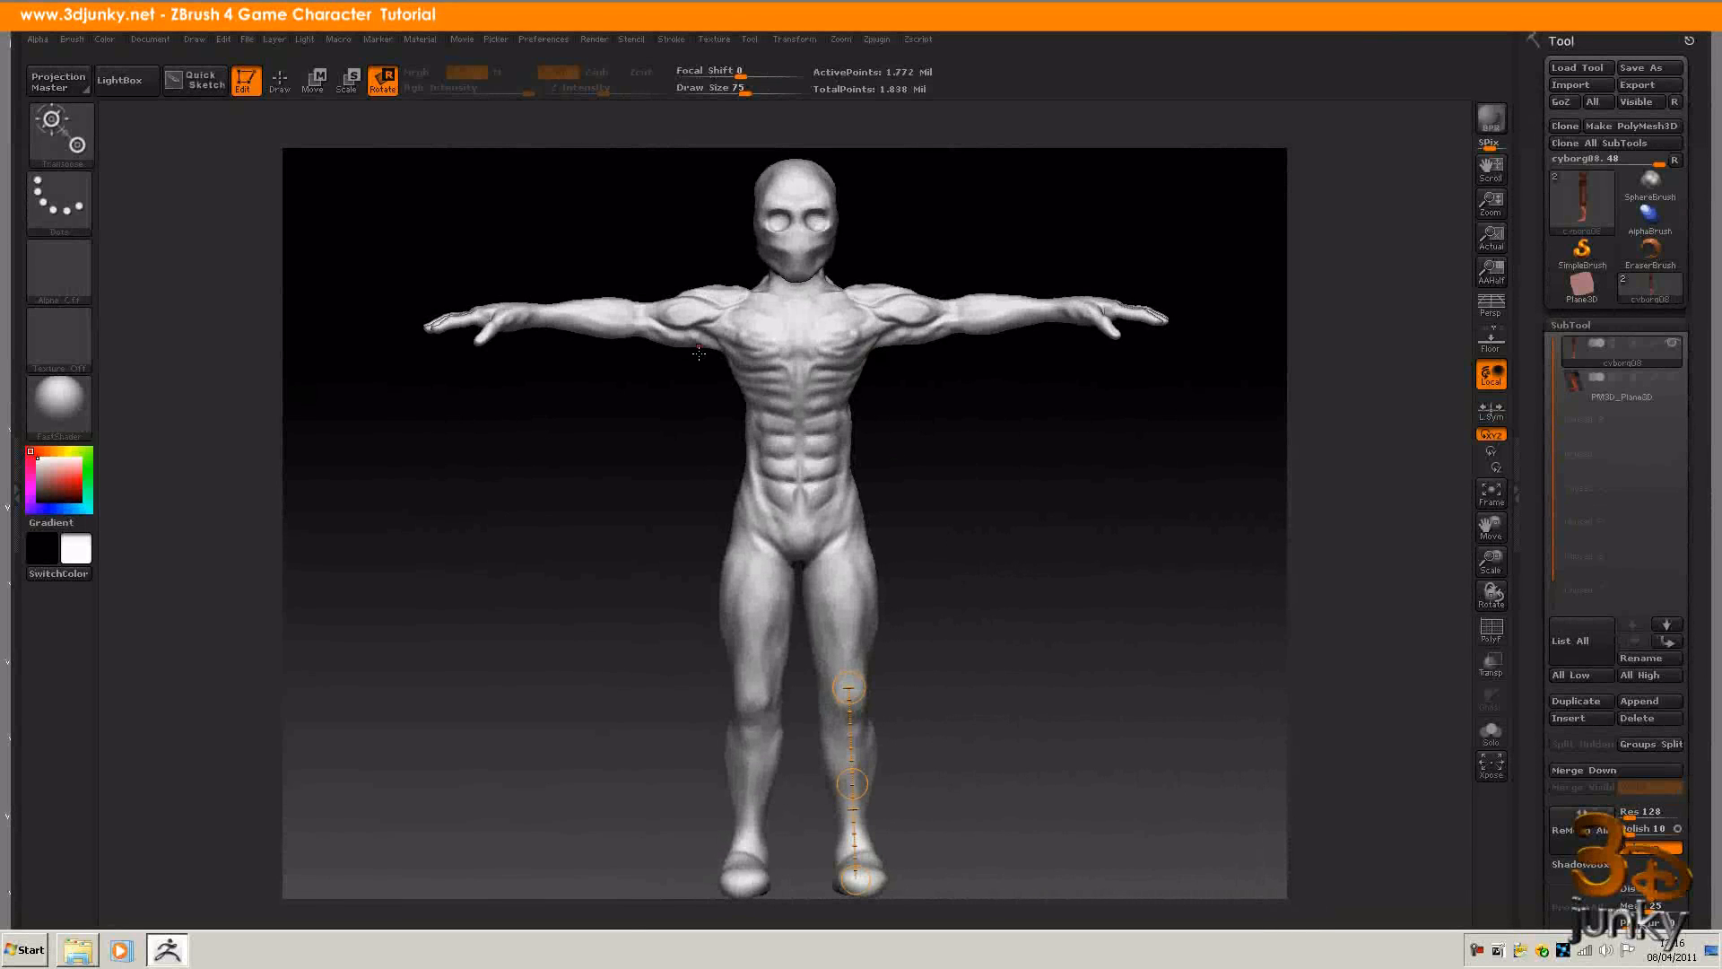
Examine the unposed cyborg figure from the front and both sides, first the full body and then the head and torso
left_click_drag(961, 722, 874, 717)
mouse_move(867, 881)
left_mouse_down()
mouse_move(849, 689)
mouse_move(1030, 689)
left_mouse_up()
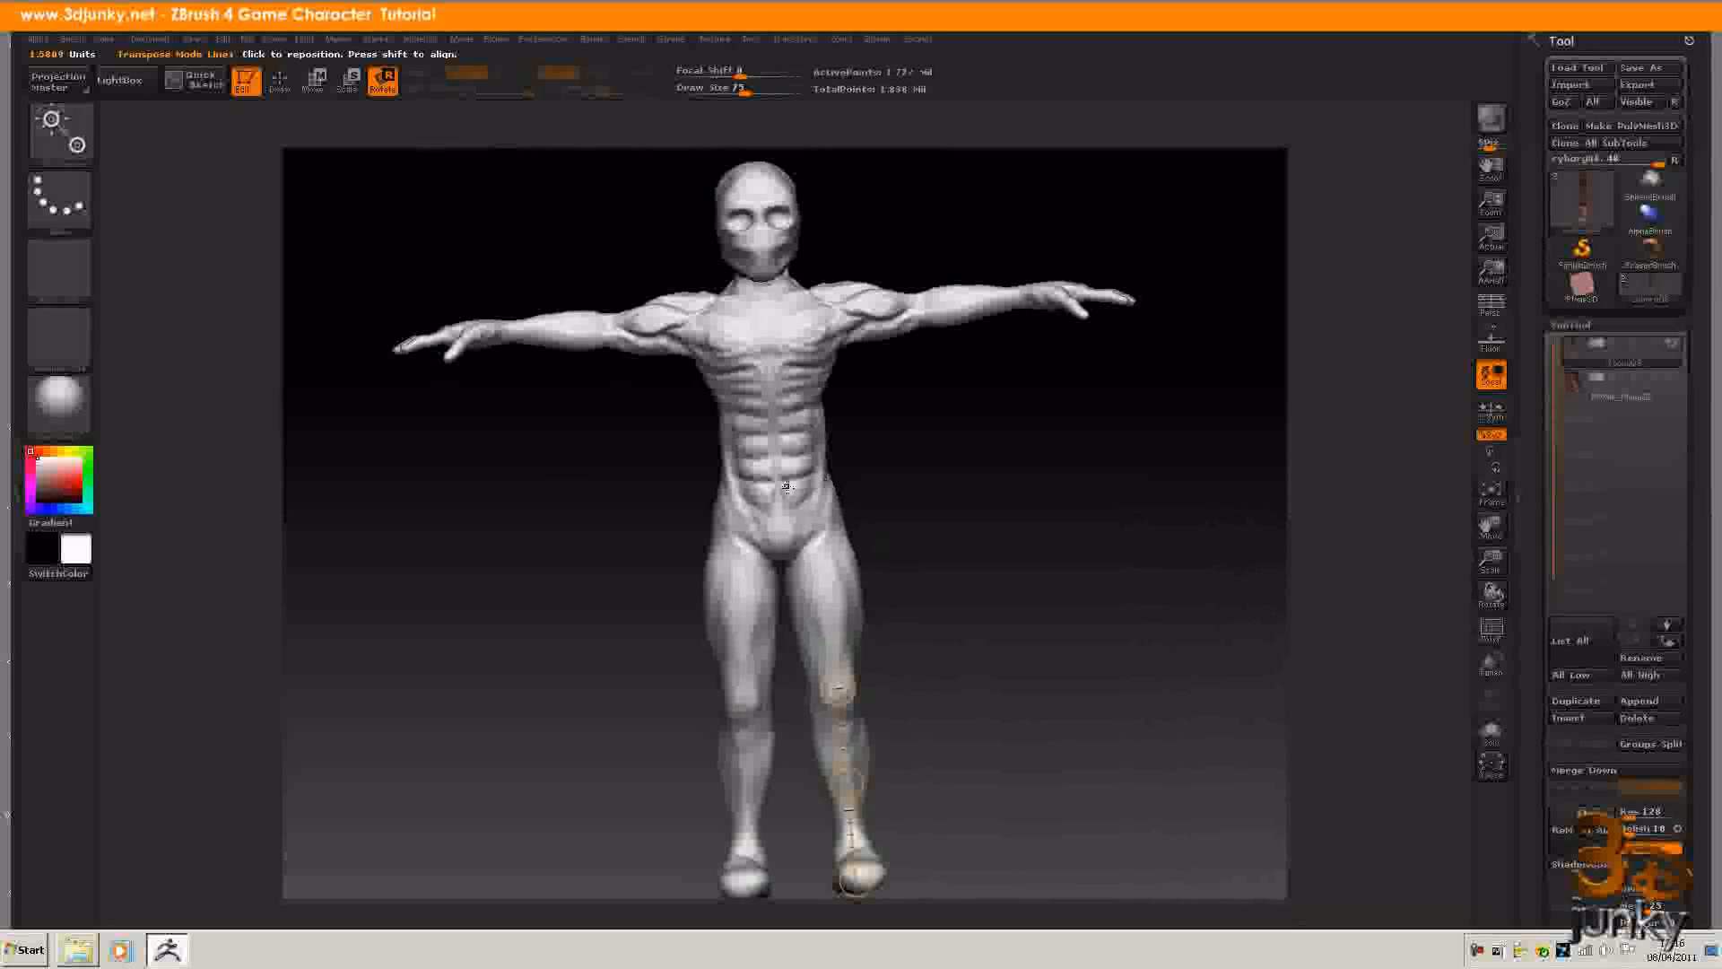
left_click_drag(1052, 640, 1132, 639)
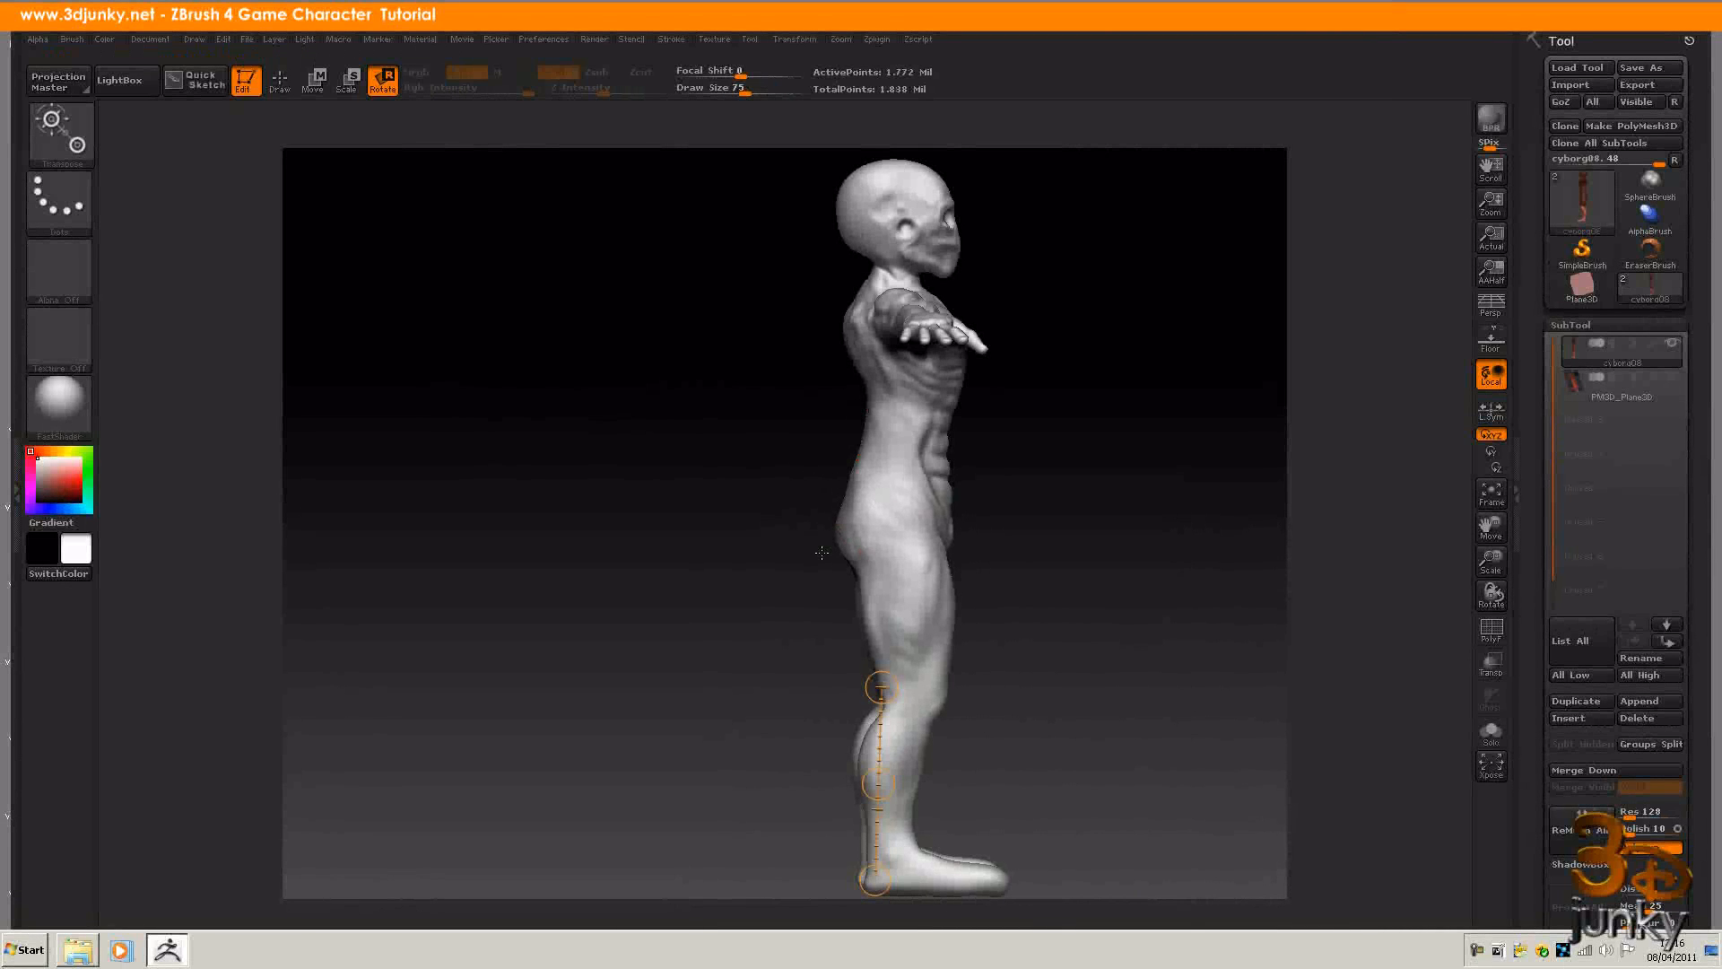
left_click_drag(1076, 592, 1065, 592, "shift")
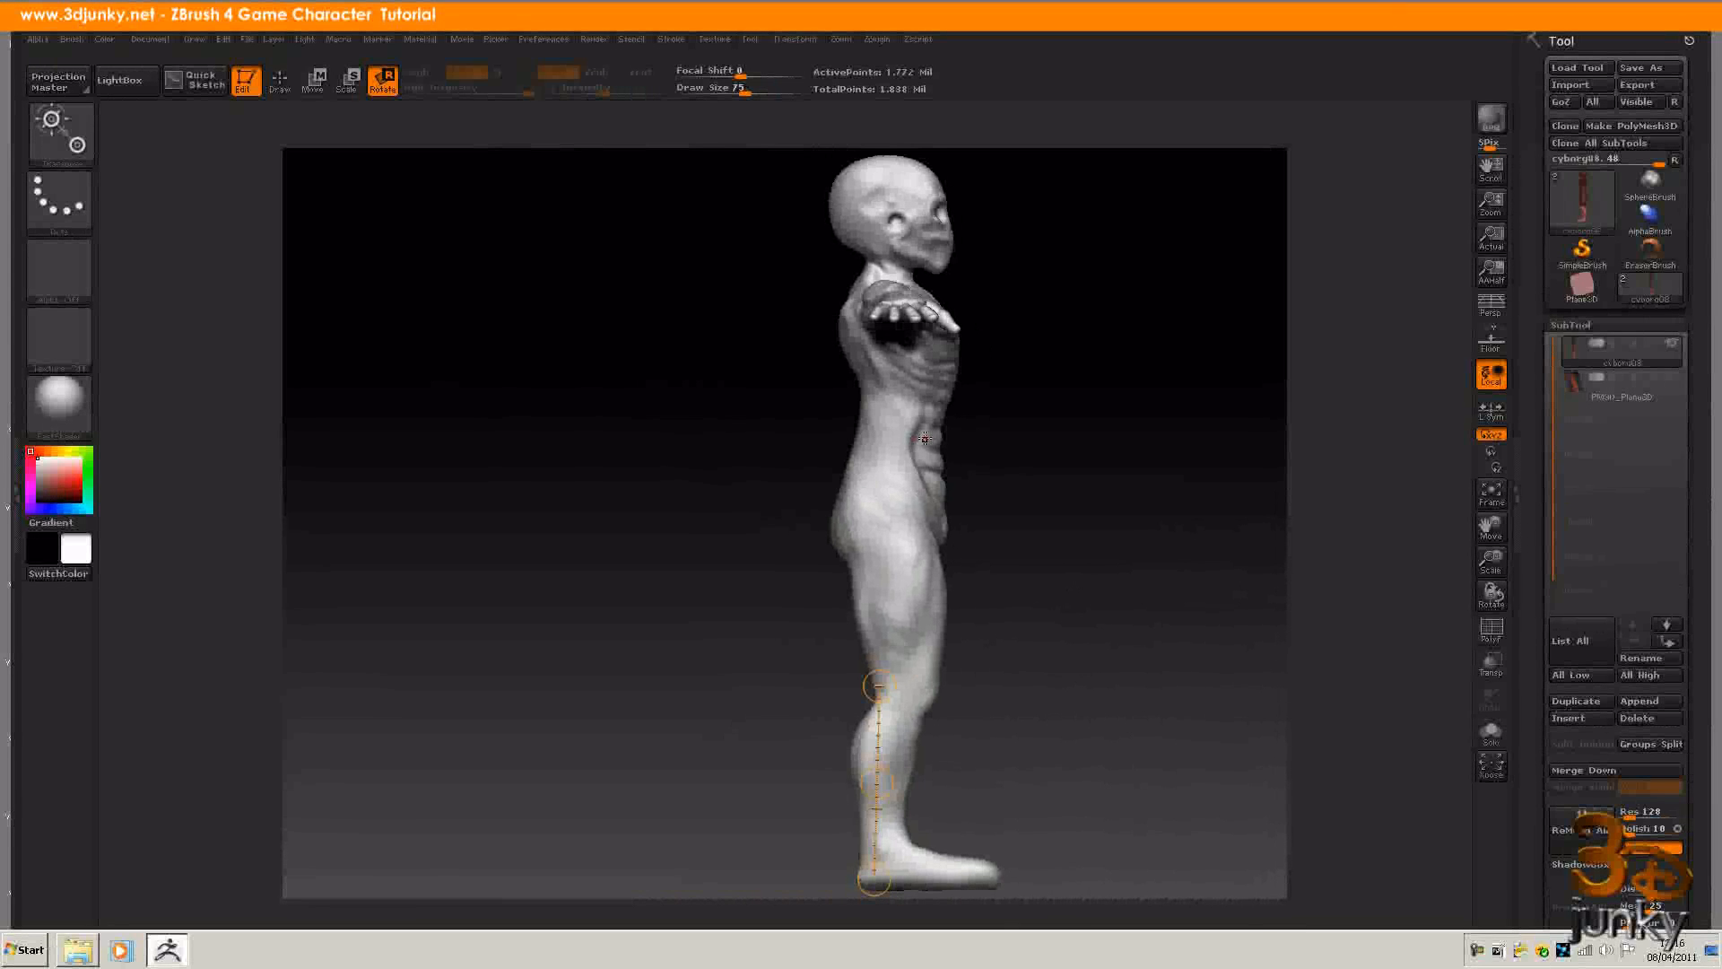
left_click_drag(1130, 495, 1039, 521, "shift")
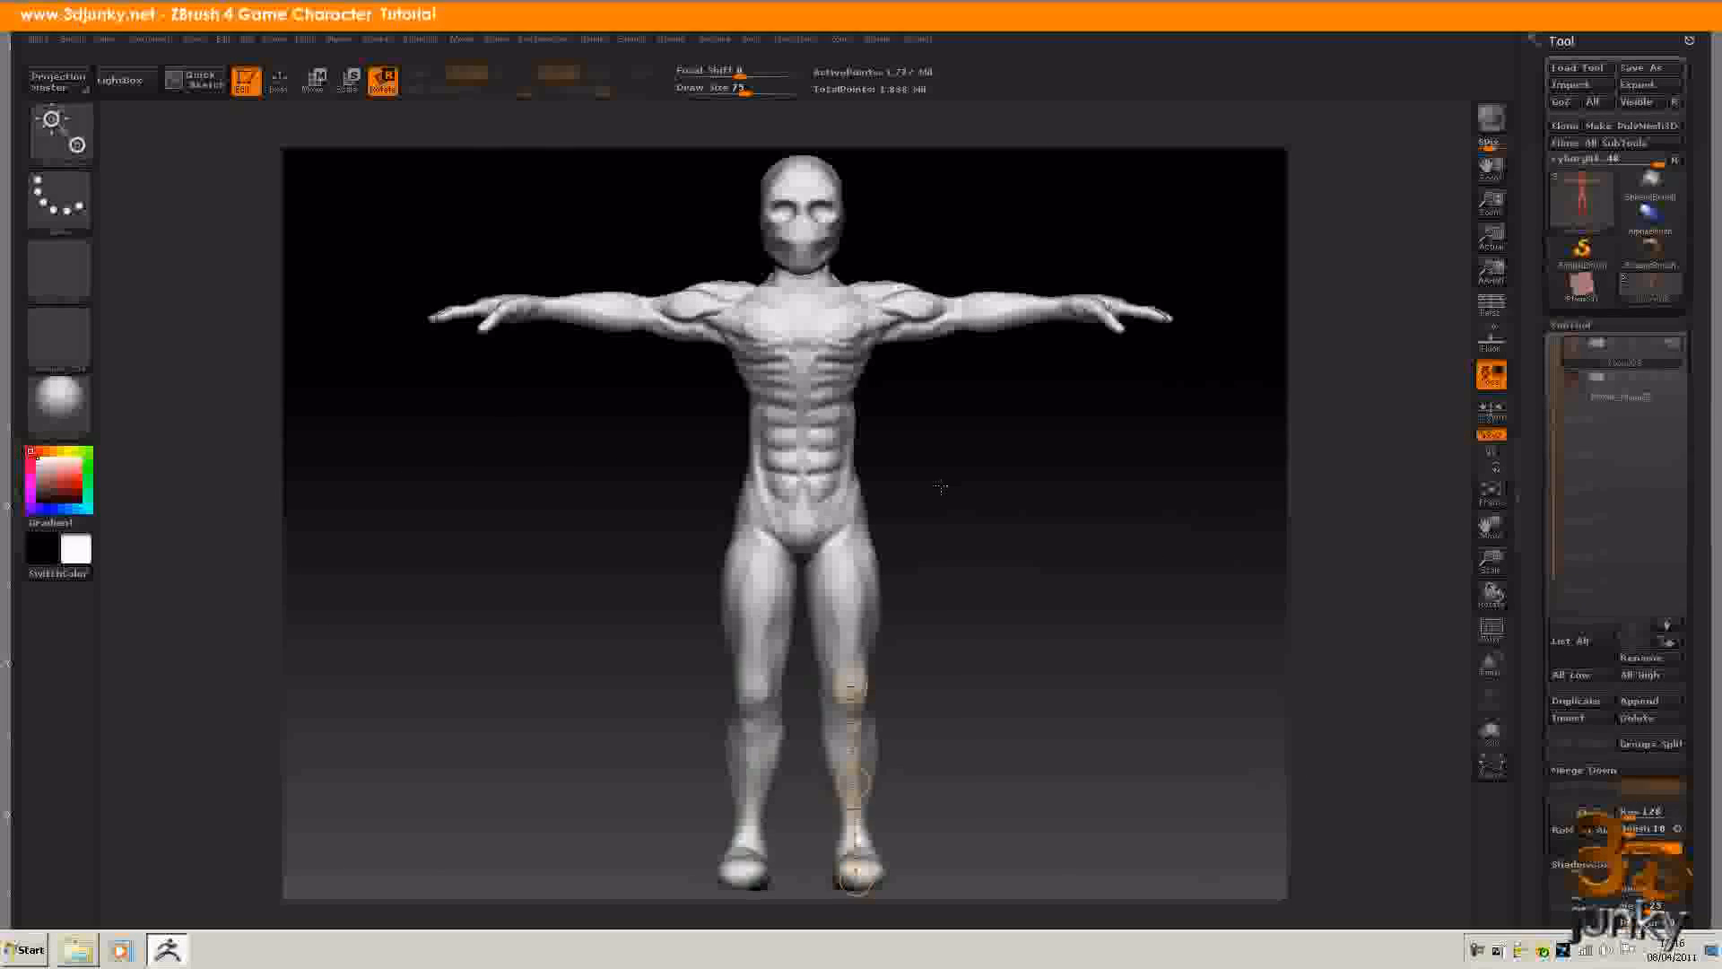
left_click_drag(911, 349, 1077, 523, "alt")
left_click_drag(967, 404, 996, 476, "alt")
mouse_move(995, 390)
left_mouse_down("alt")
mouse_move(1005, 409)
mouse_move(953, 345)
mouse_move(975, 372)
left_mouse_up("alt")
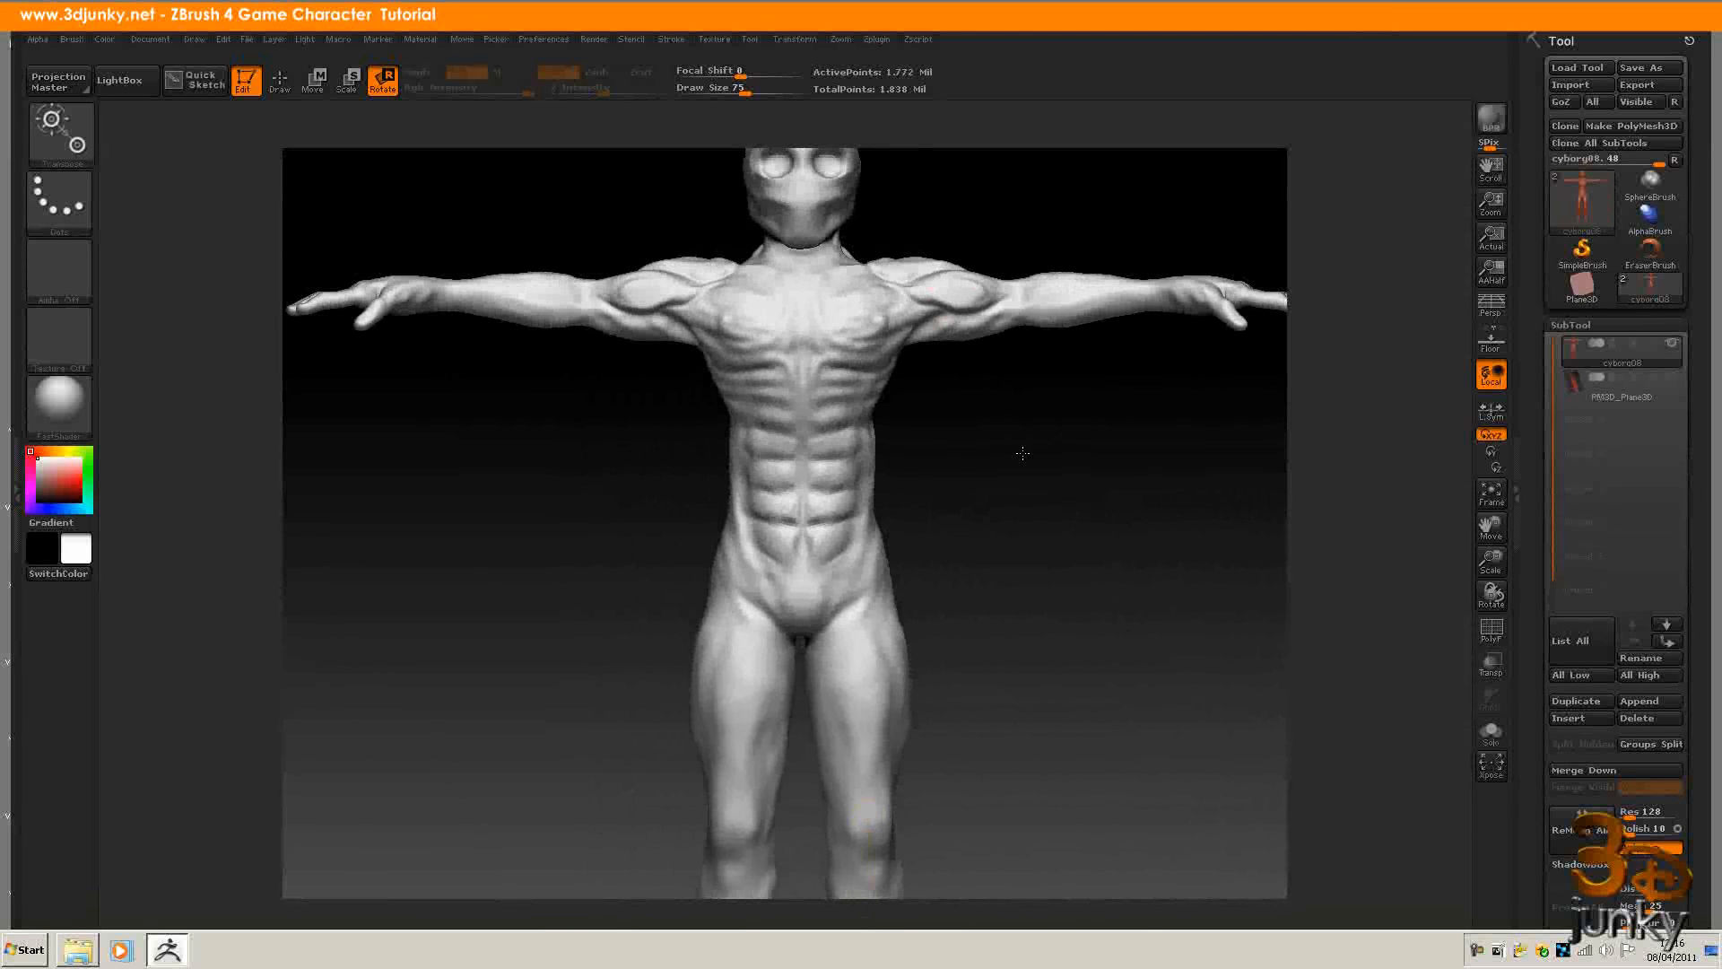
left_click_drag(1023, 453, 981, 601, "alt")
left_click_drag(1030, 288, 967, 291)
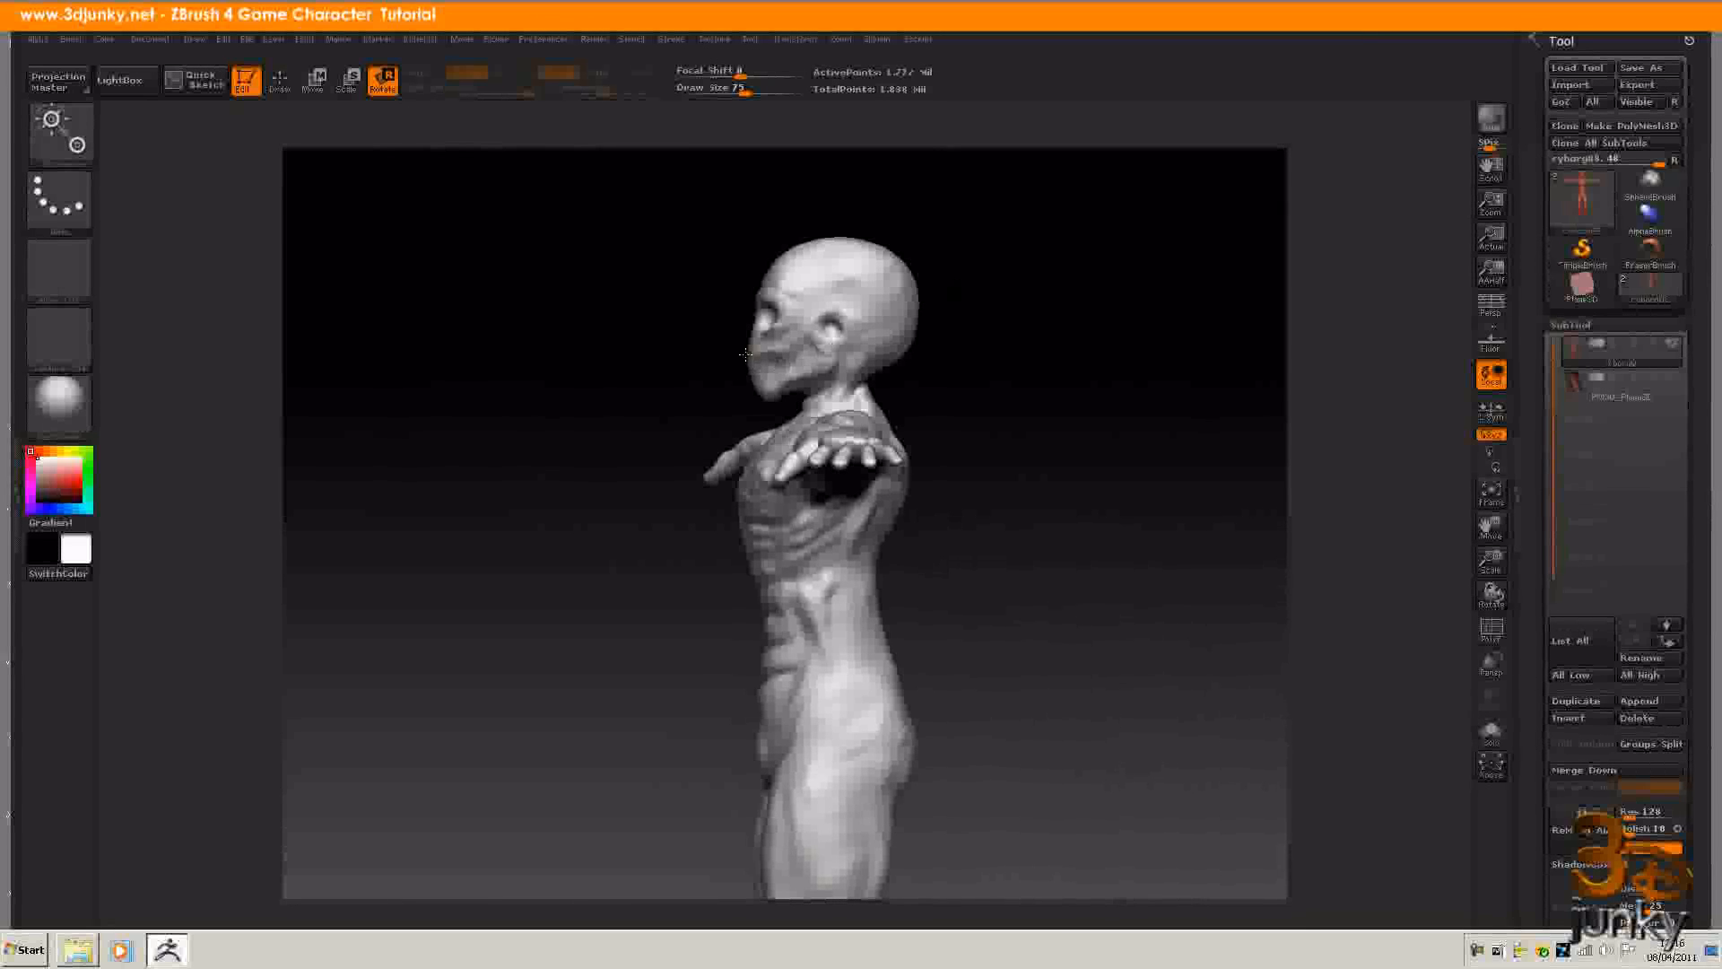
mouse_move(801, 416)
left_mouse_down()
mouse_move(1023, 395)
mouse_move(770, 408)
left_mouse_up()
left_click_drag(955, 400, 867, 389)
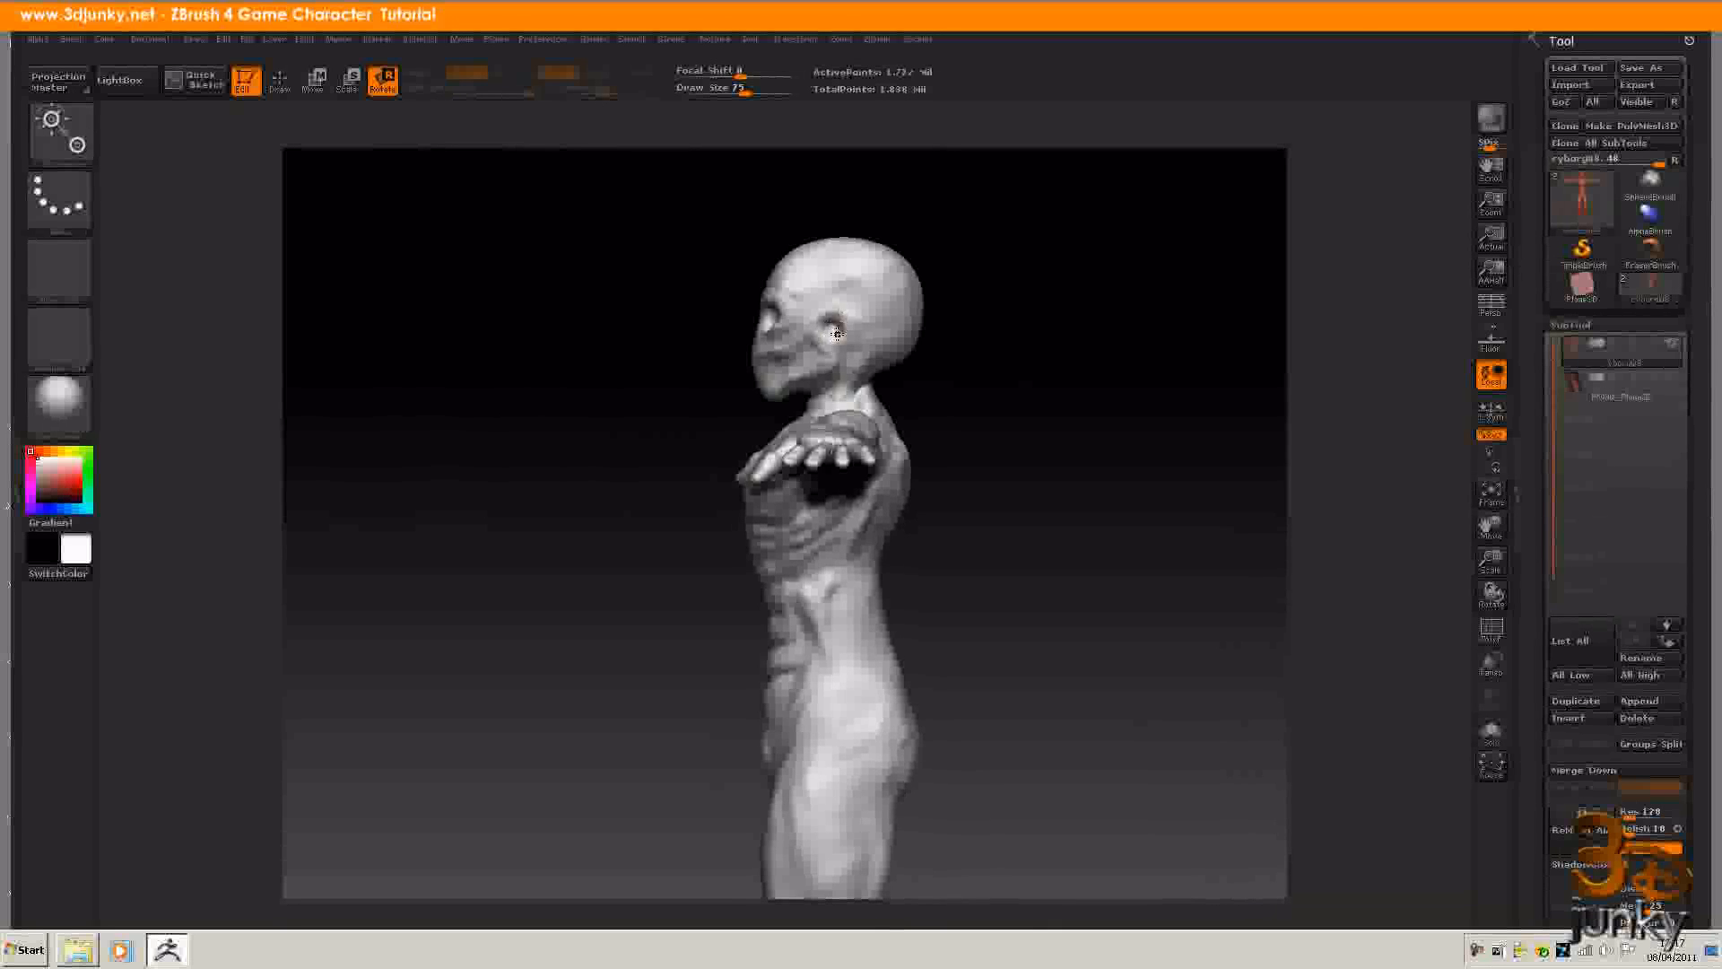
left_click_drag(1089, 491, 989, 659)
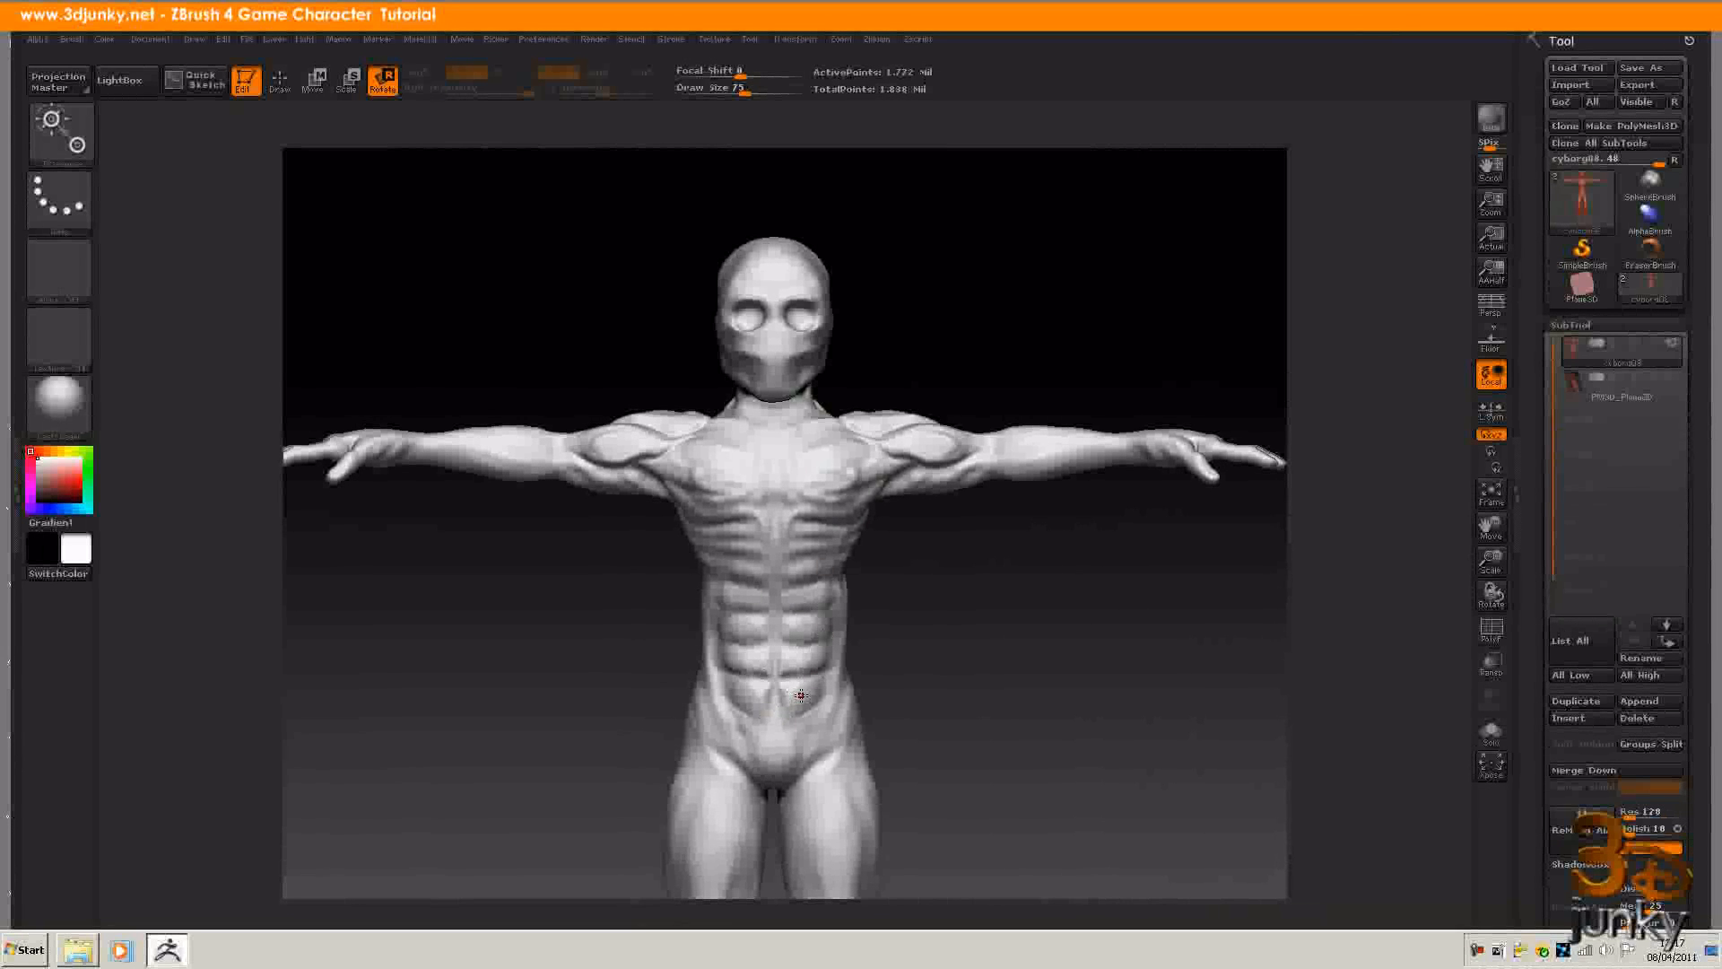
mouse_move(1044, 655)
left_mouse_down()
mouse_move(982, 655)
mouse_move(1055, 646)
left_mouse_up()
left_click(1489, 951)
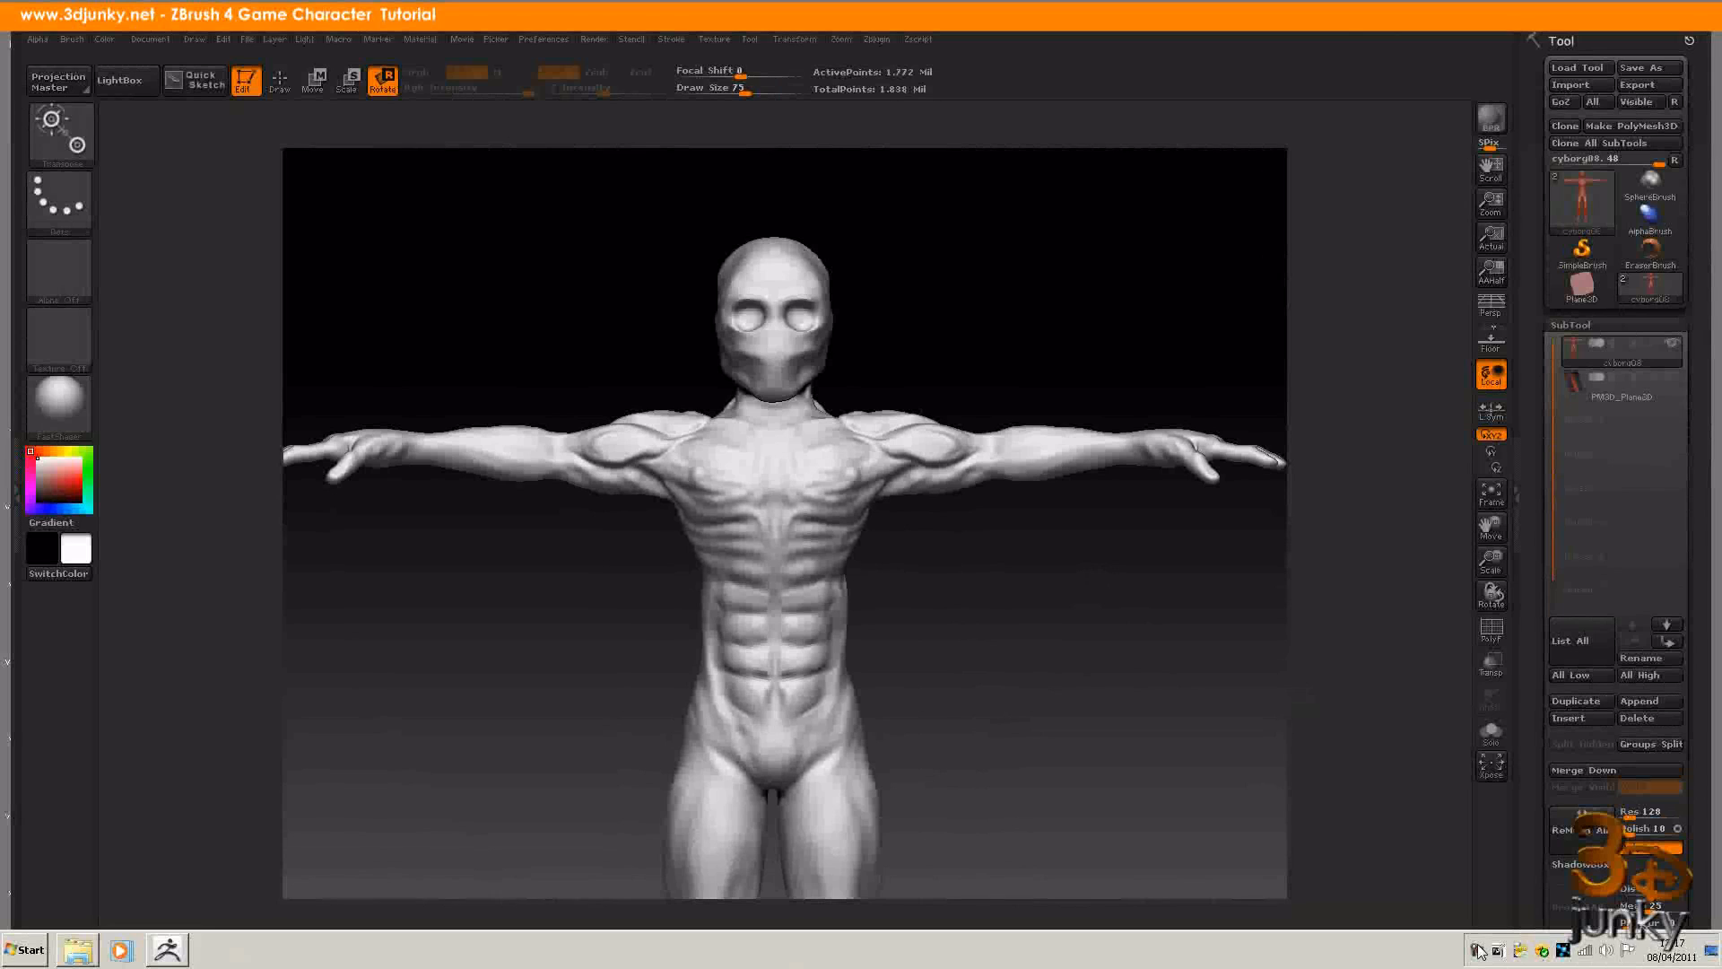